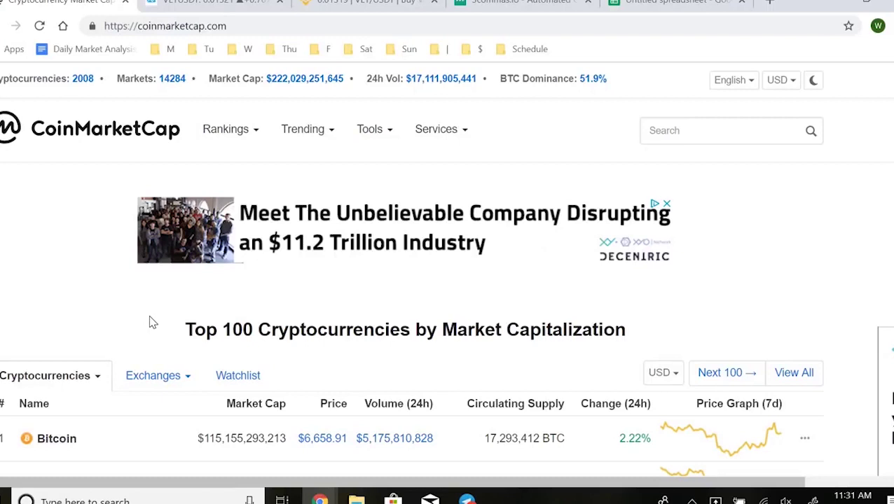
- Examine the top 100 cryptocurrencies by market capitalization, including their prices, 24-hour volumes and 7-day price graphs
scroll(149, 324, "down", 1)
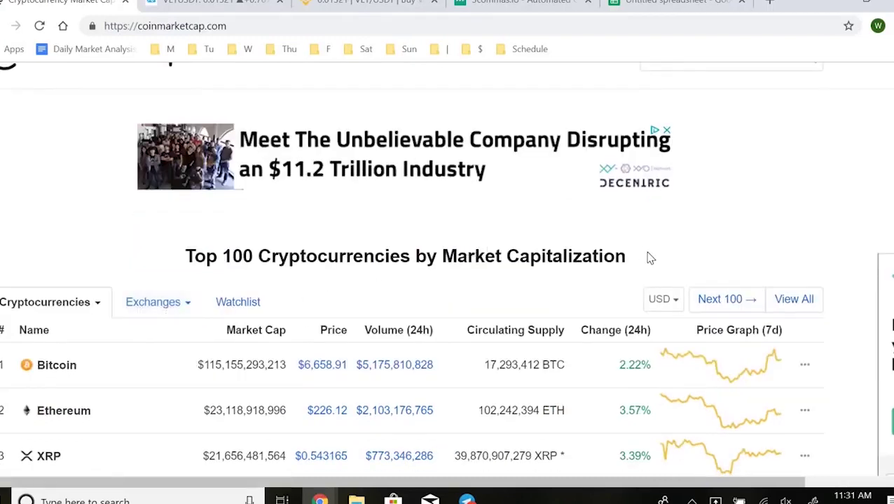
scroll(645, 254, "down", 1)
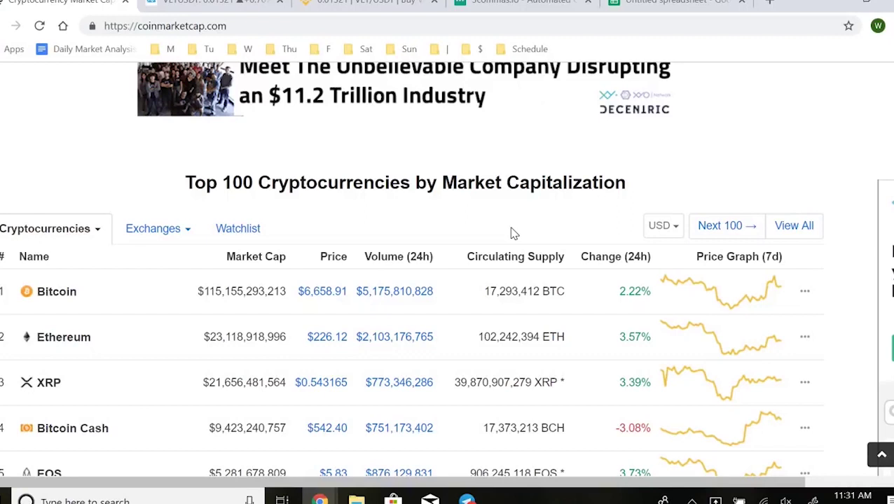
scroll(465, 251, "down", 2)
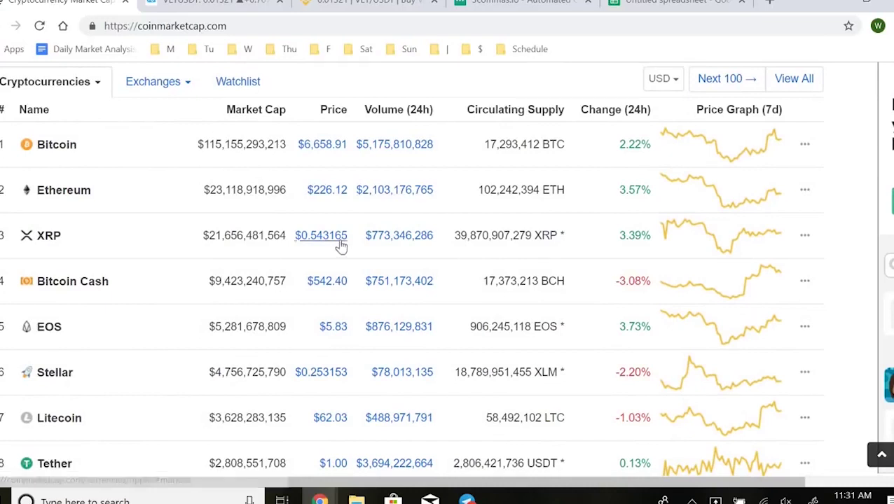
scroll(378, 294, "down", 1)
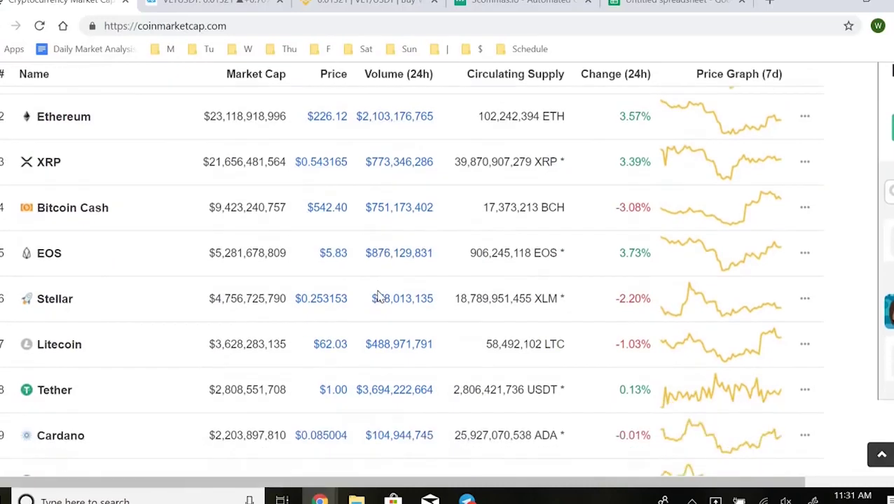
scroll(382, 296, "up", 3)
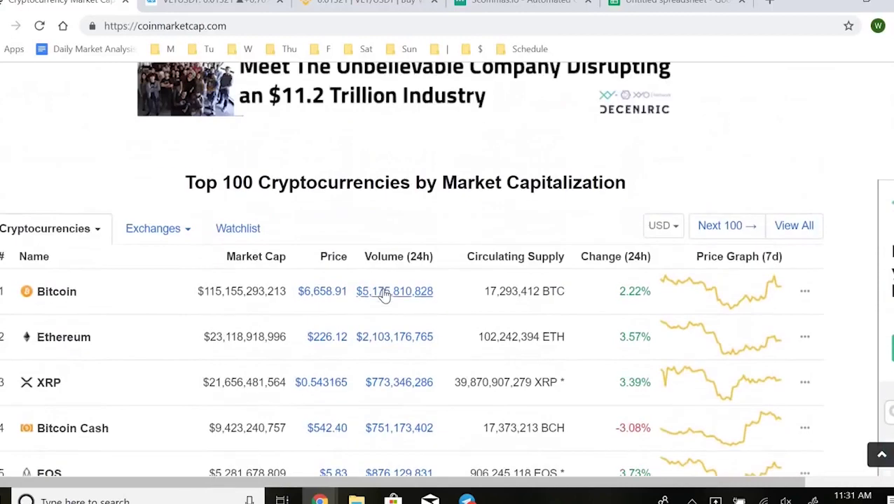
scroll(393, 291, "up", 1)
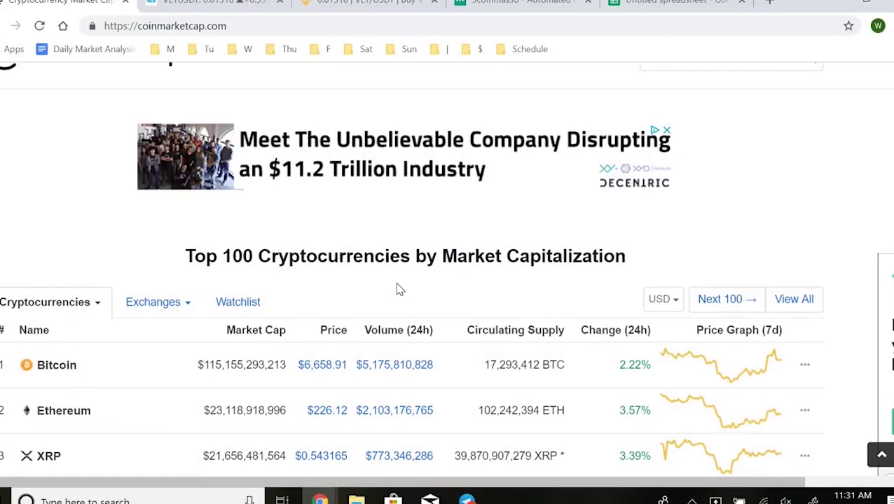
scroll(399, 289, "down", 2)
scroll(399, 289, "down", 1)
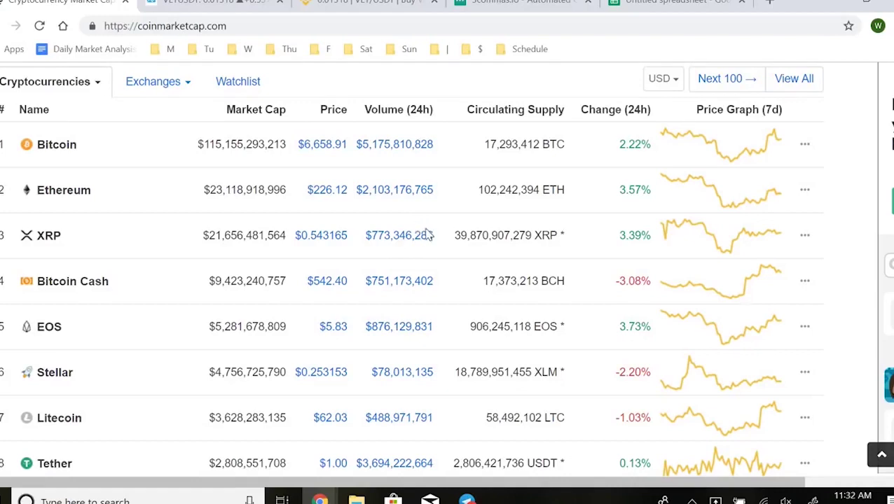
scroll(414, 205, "up", 3)
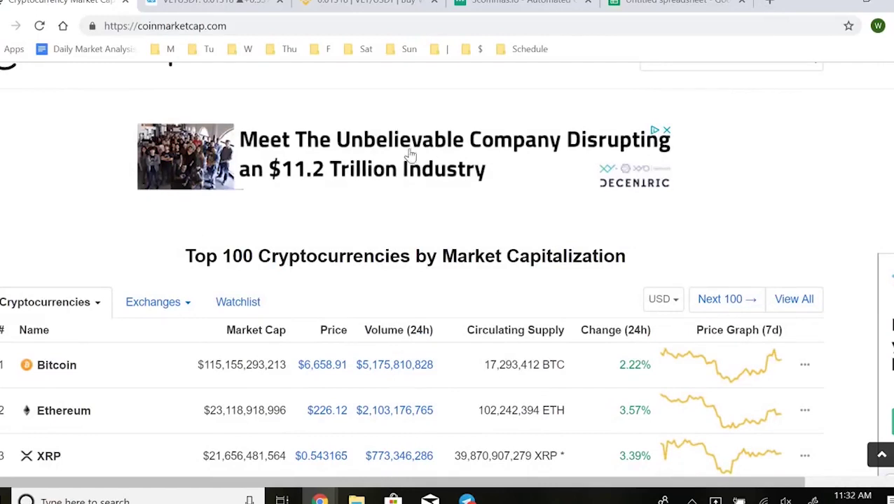
scroll(661, 86, "up", 1)
left_click(772, 5)
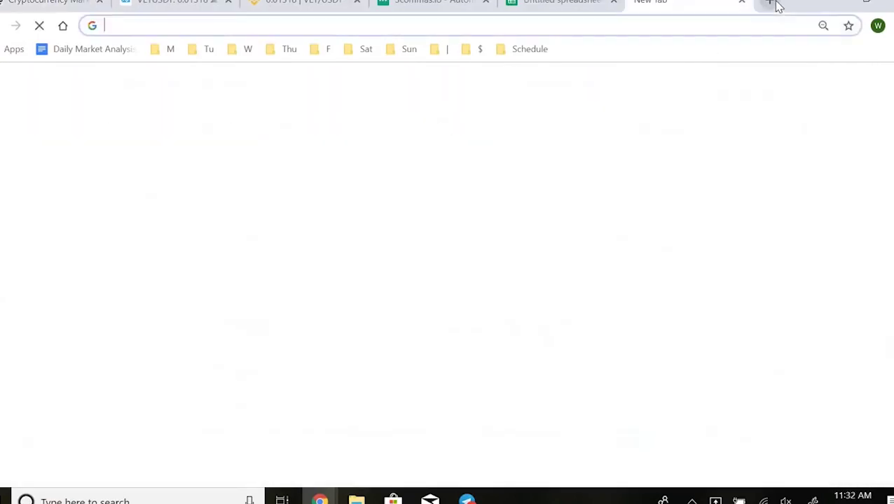
type("live")
key("Return")
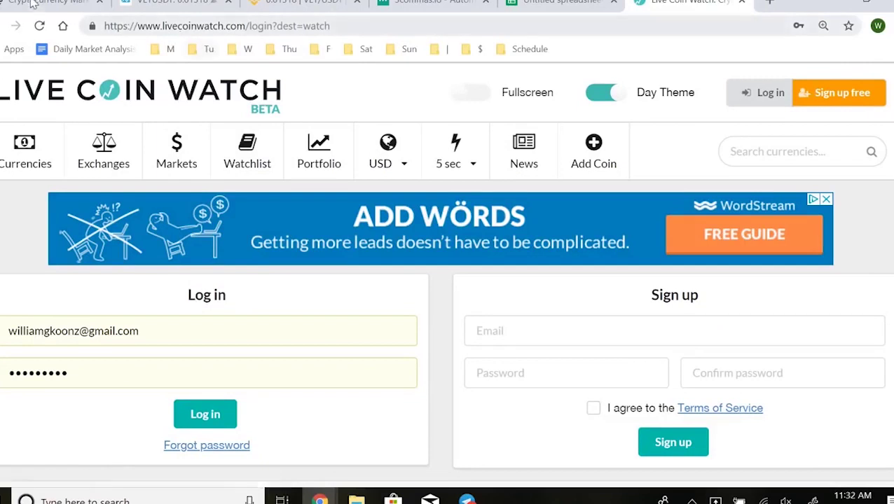
left_click(50, 4)
scroll(359, 334, "down", 3)
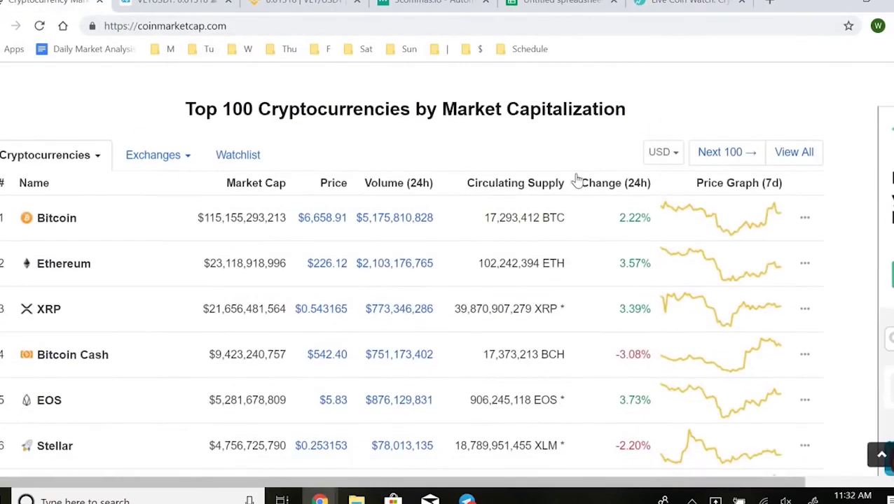
left_click(741, 5)
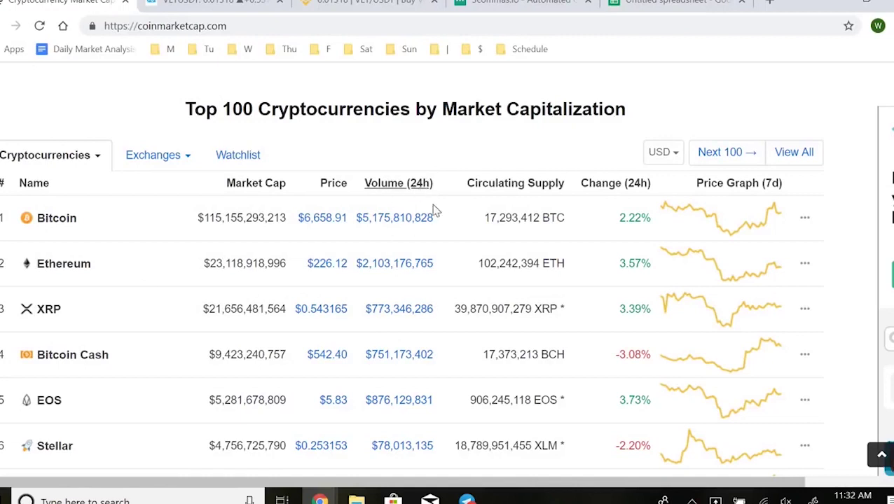
- Sort the cryptocurrency table by 24-hour volume in descending order and review the most traded coins
left_click(416, 191)
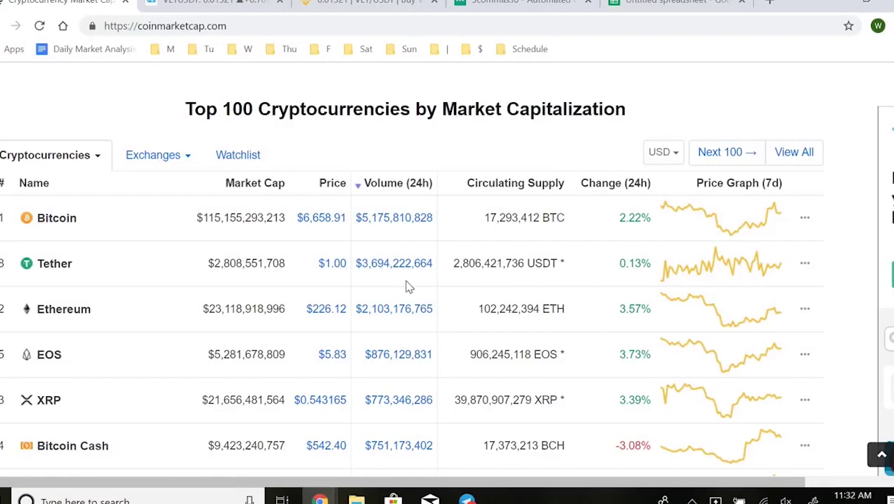
scroll(421, 280, "down", 1)
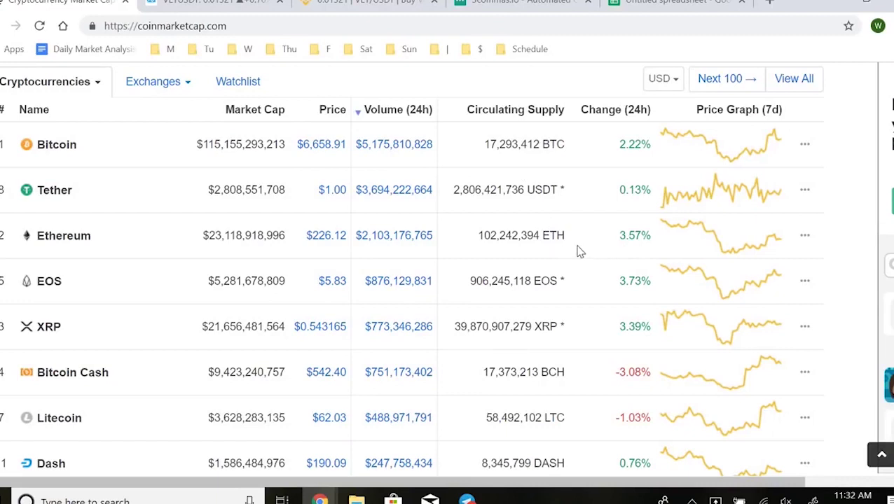
scroll(469, 254, "down", 1)
scroll(491, 254, "up", 1)
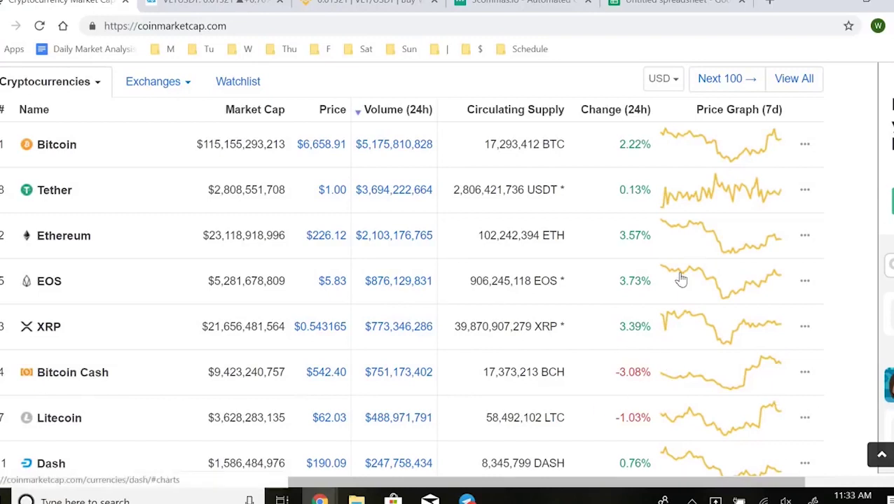
scroll(680, 294, "down", 2)
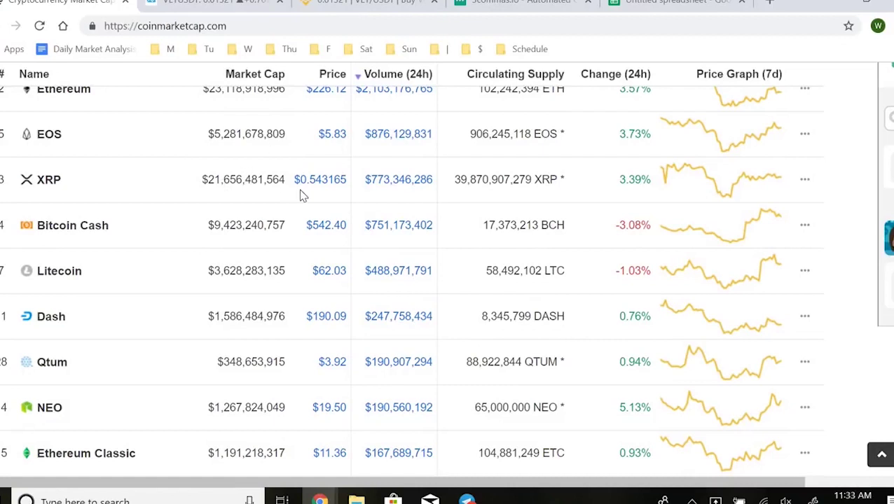
scroll(259, 85, "up", 2)
- Switch to the TradingView VETUSDT 5-minute chart and examine its price trend, moving averages, MACD and RSI
key("ctrl+Tab")
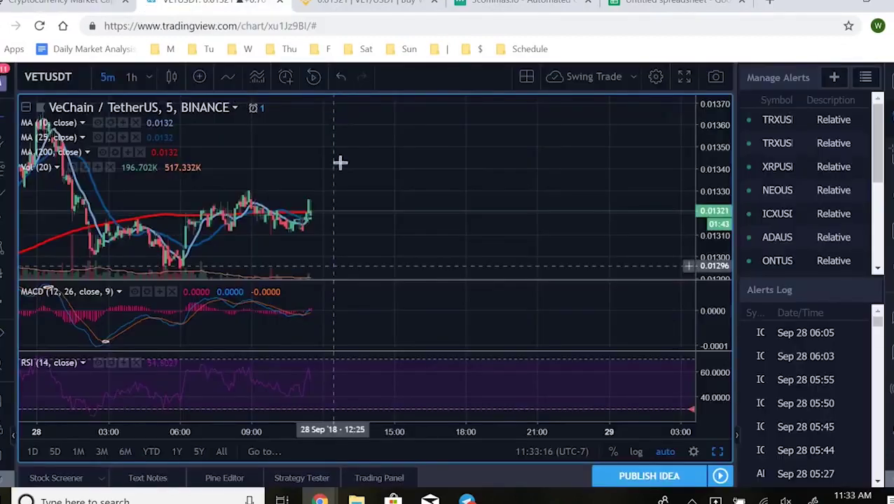
scroll(448, 178, "down", 2)
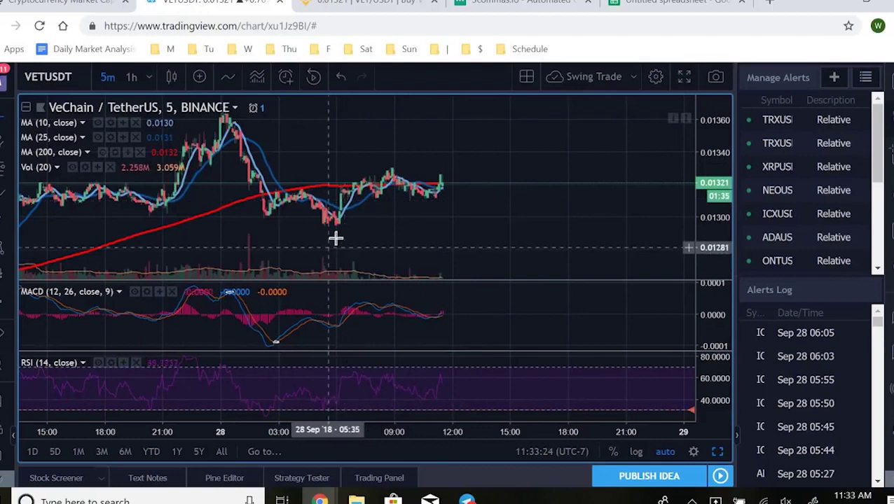
scroll(365, 233, "up", 2)
left_click_drag(373, 249, 465, 241)
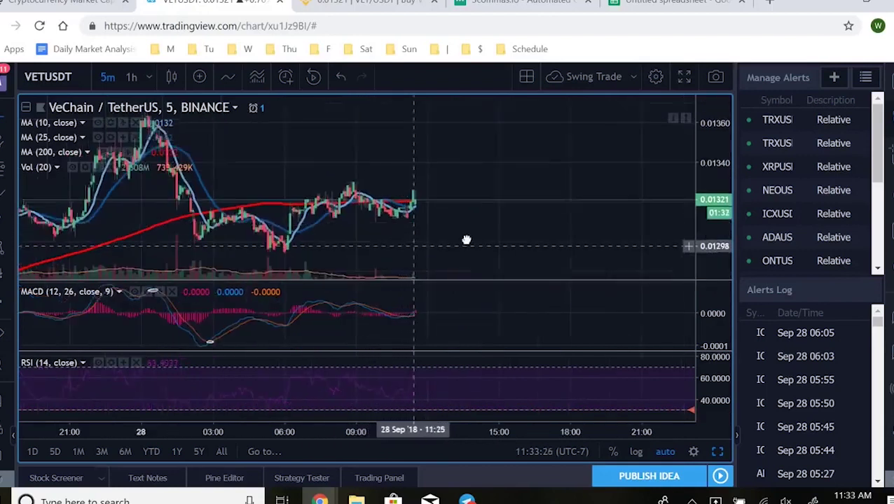
scroll(455, 240, "left", 3)
scroll(449, 239, "up", 4)
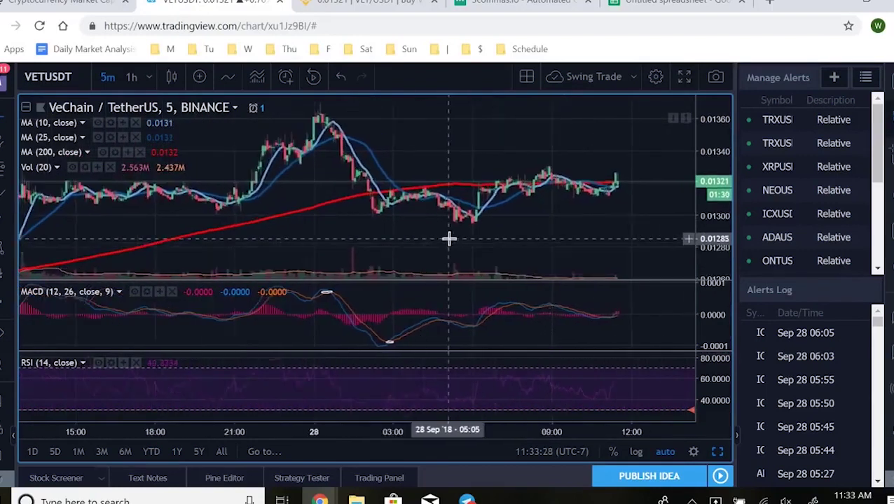
mouse_move(318, 420)
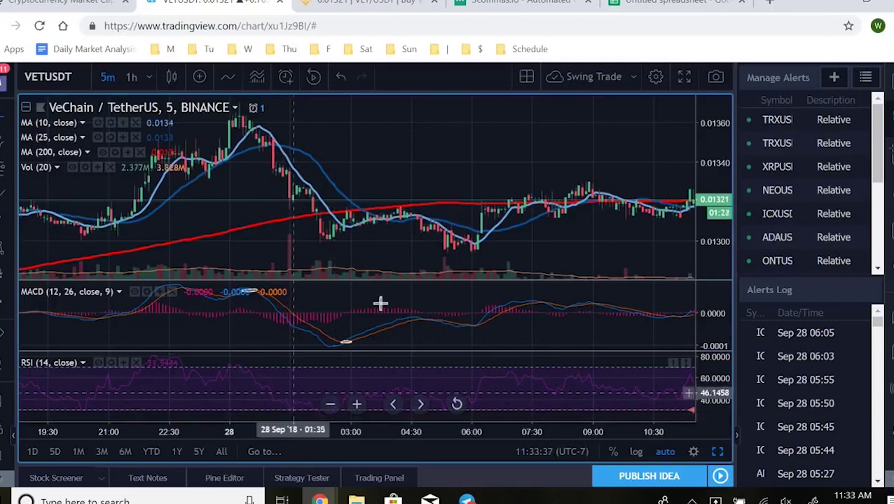
mouse_move(691, 414)
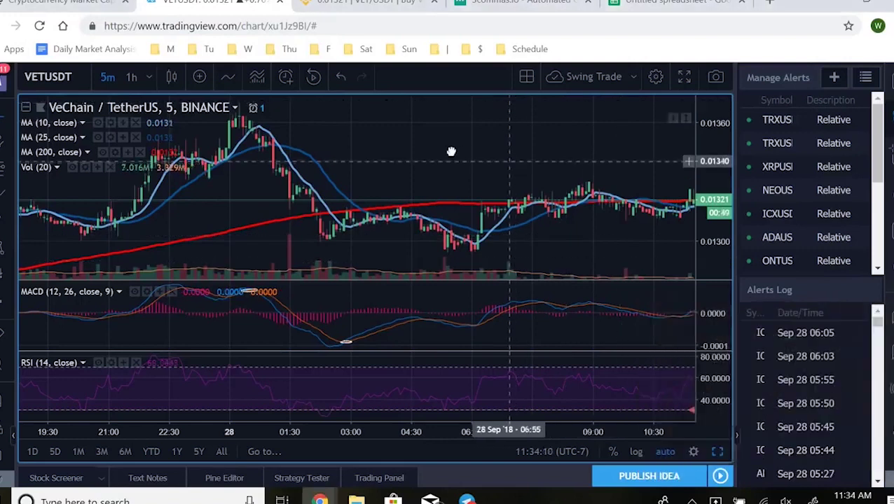
- Examine the marked MACD crossovers and the RSI around the price peak and the following dip early on 28 September
scroll(451, 151, "right", 3)
scroll(459, 154, "down", 2)
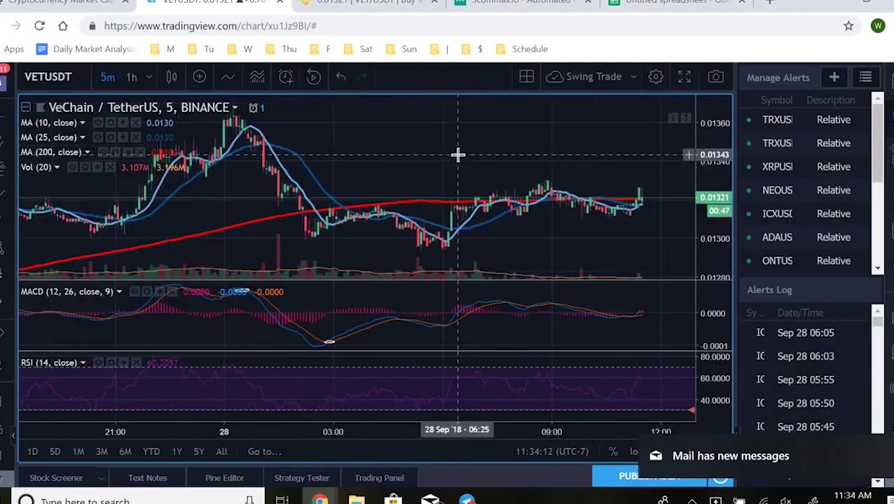
mouse_move(325, 413)
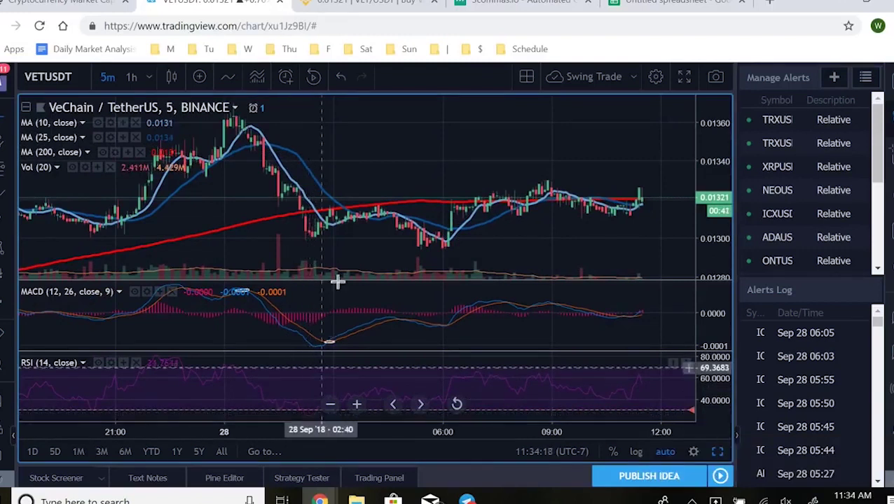
left_click_drag(353, 233, 612, 213)
scroll(545, 226, "up", 4)
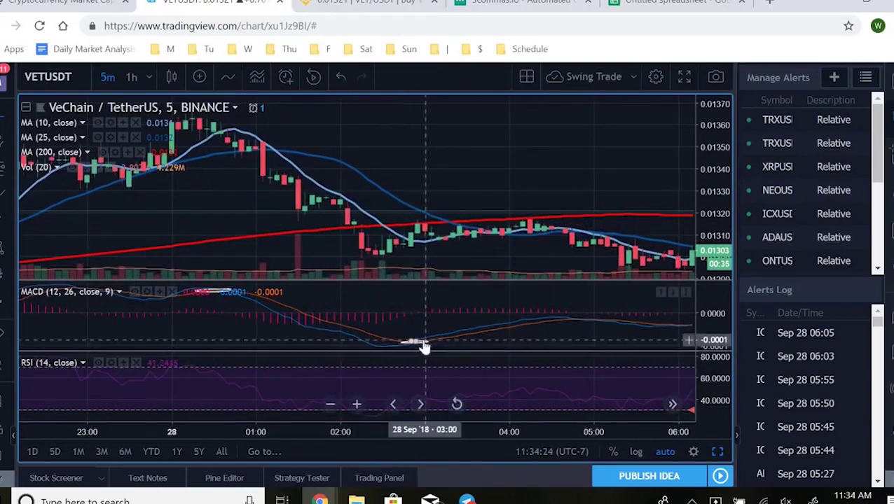
scroll(455, 267, "down", 5)
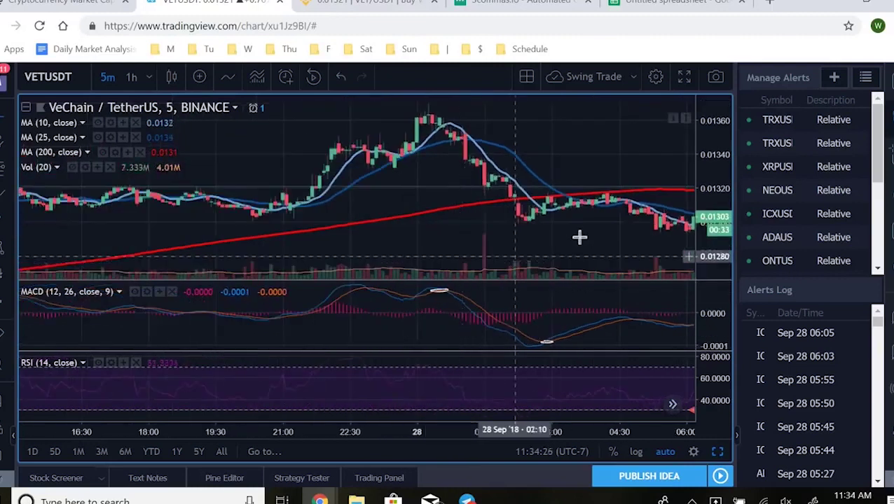
scroll(542, 231, "down", 3)
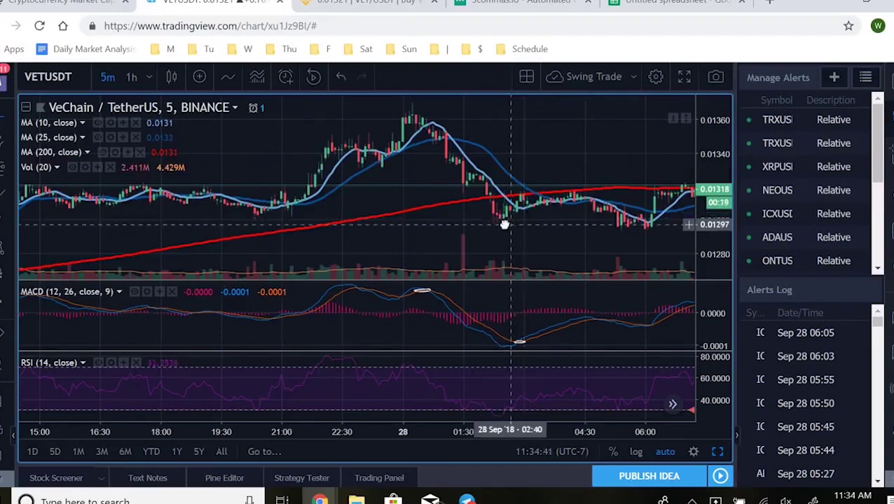
left_click_drag(503, 224, 499, 281)
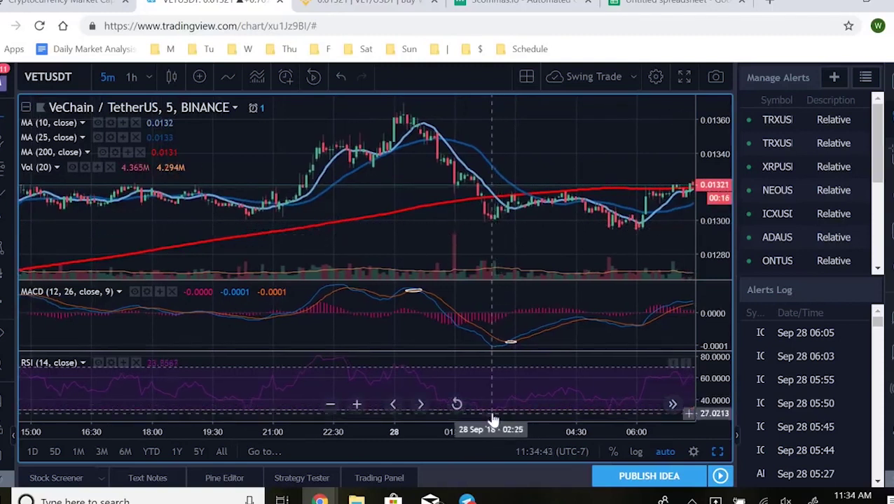
left_click_drag(502, 240, 442, 237)
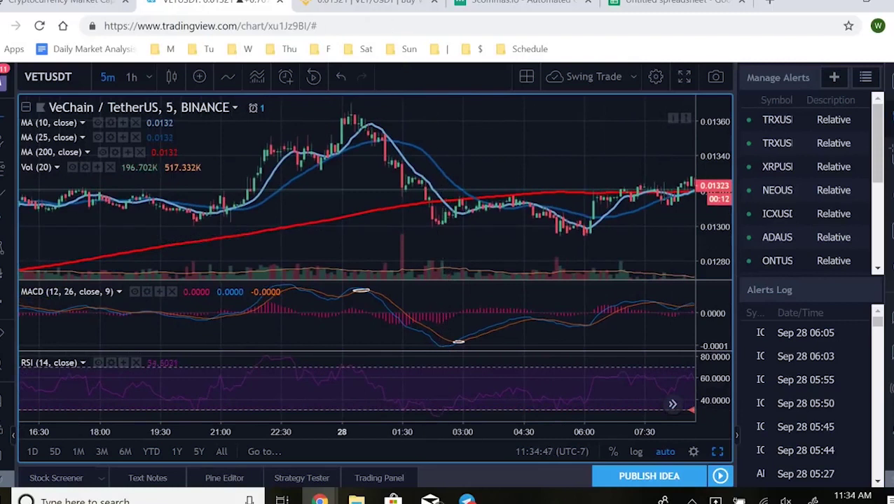
- Switch to the Binance VET/USDT trading page and compare its depth chart and limit order form with the TradingView chart
left_click(372, 3)
scroll(414, 410, "down", 1)
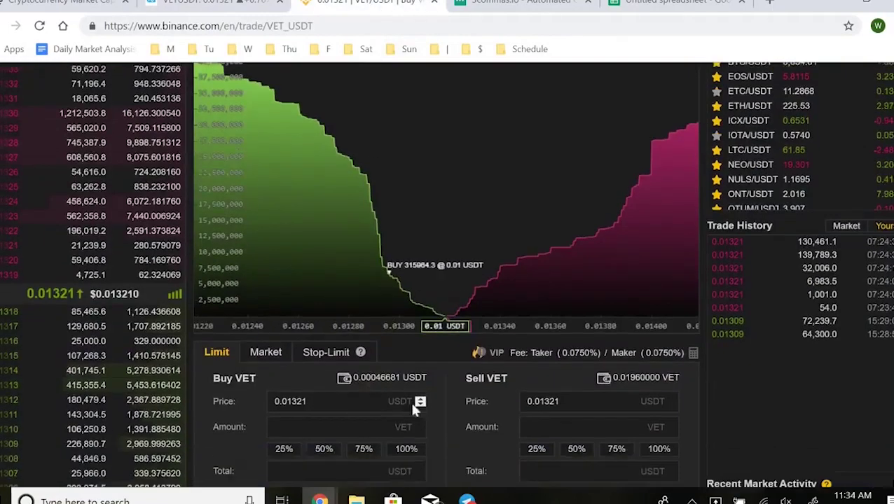
scroll(412, 410, "down", 5)
scroll(518, 291, "up", 8)
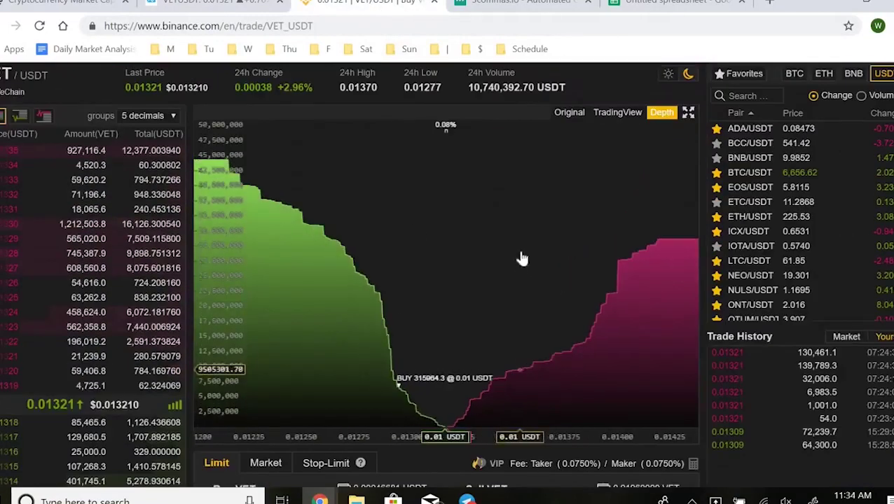
scroll(436, 450, "down", 2)
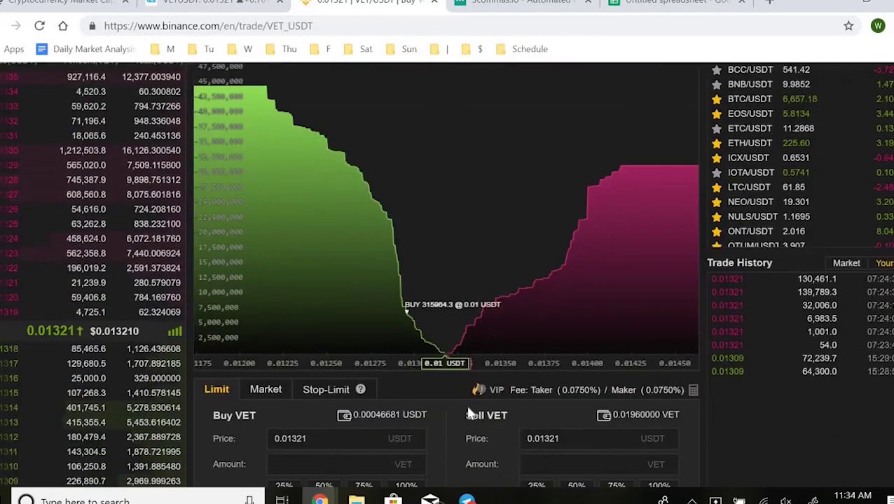
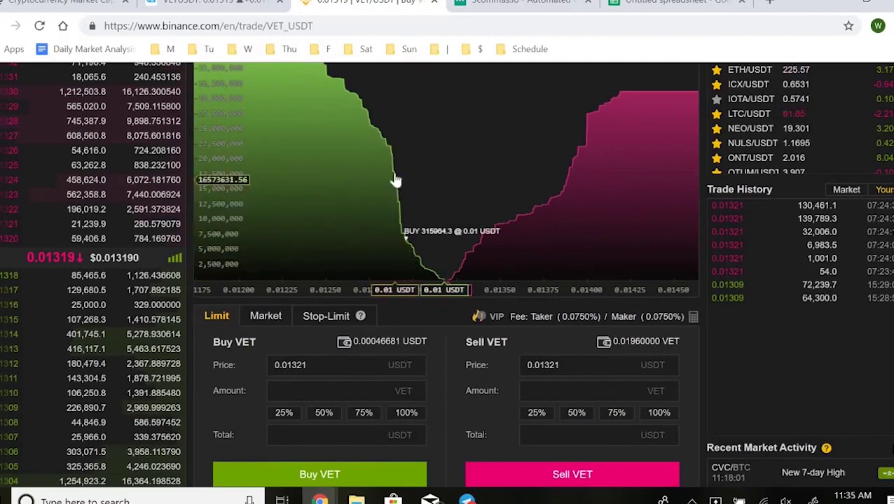
key("ctrl+shift+Tab")
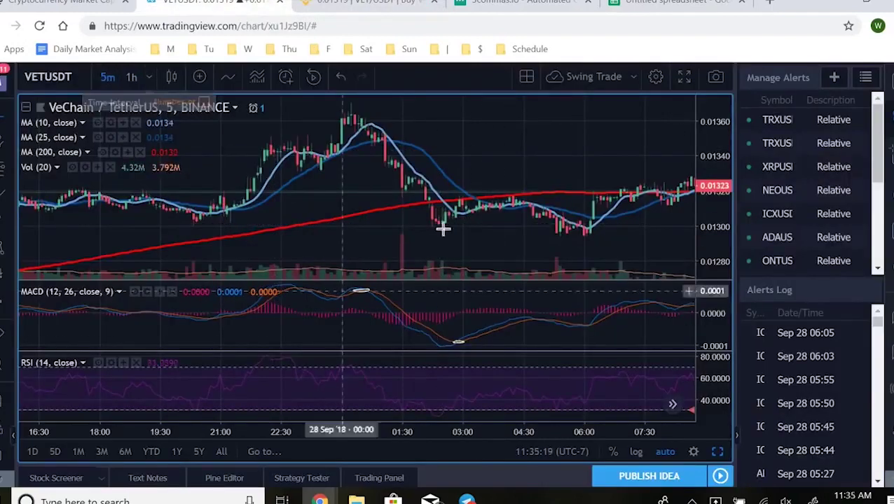
key("ctrl+Tab")
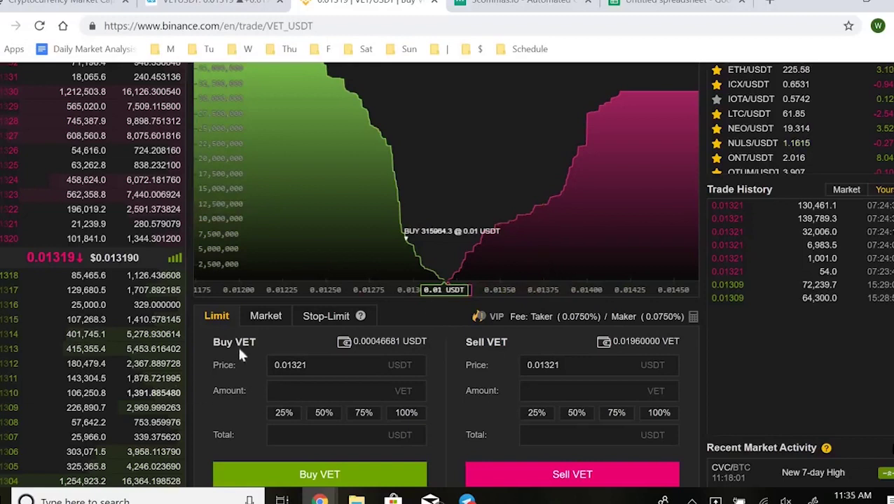
- Examine the VET/USDT buy orders in the Binance order book alongside the depth chart, looking for large buy walls
scroll(268, 392, "up", 1)
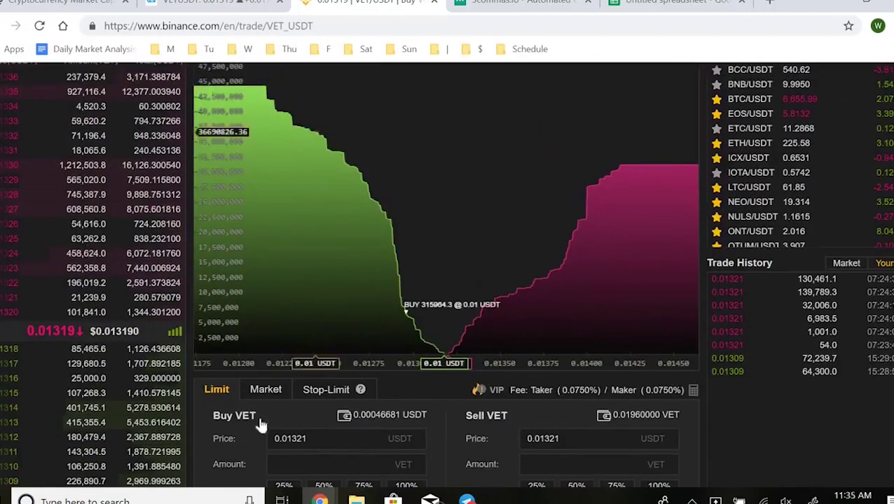
scroll(24, 146, "up", 2)
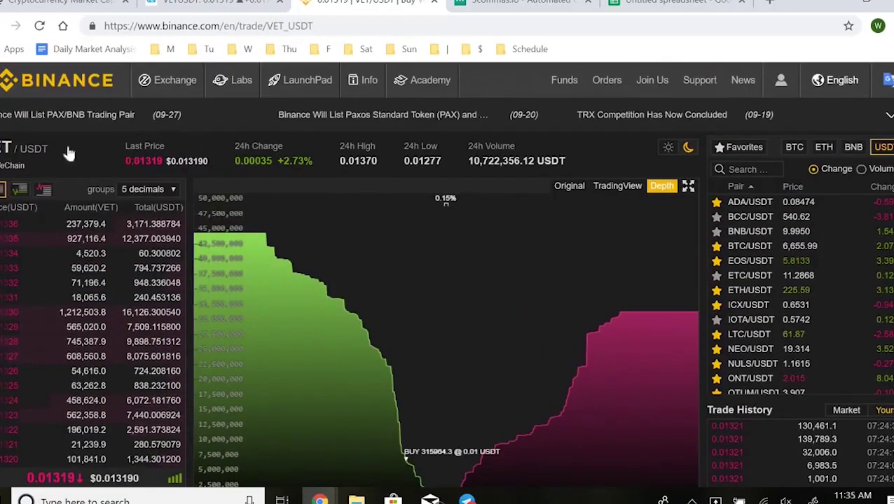
scroll(144, 153, "down", 2)
scroll(247, 413, "down", 1)
scroll(247, 413, "down", 1)
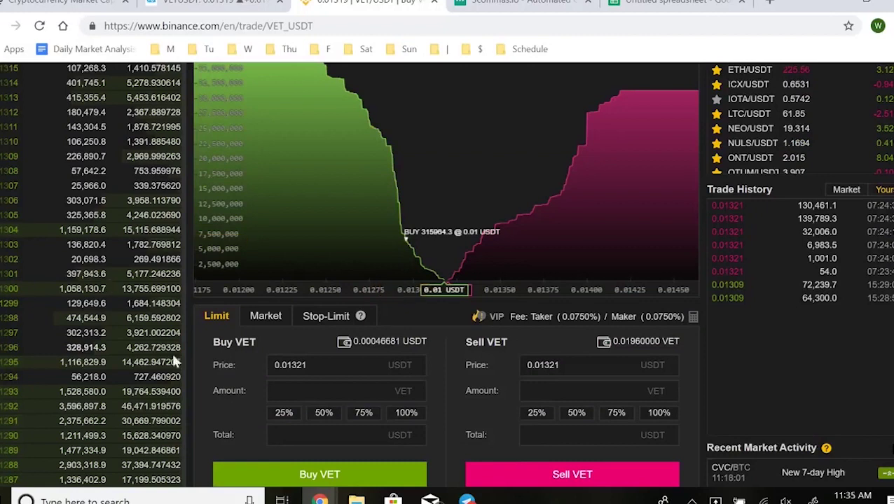
scroll(137, 382, "down", 2)
scroll(135, 379, "up", 1)
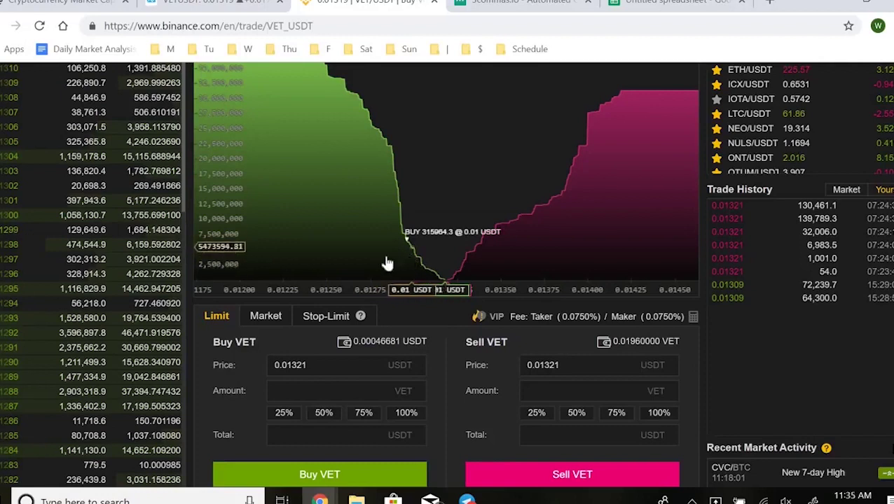
scroll(100, 248, "up", 4)
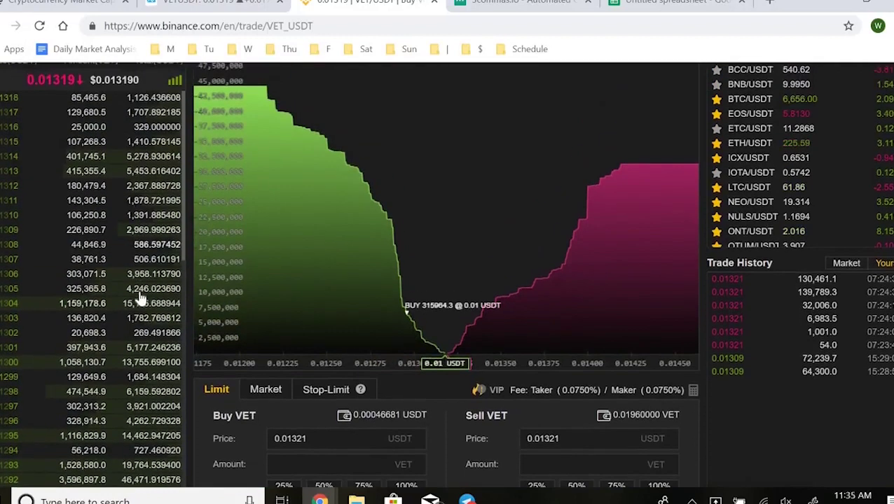
scroll(141, 315, "down", 2)
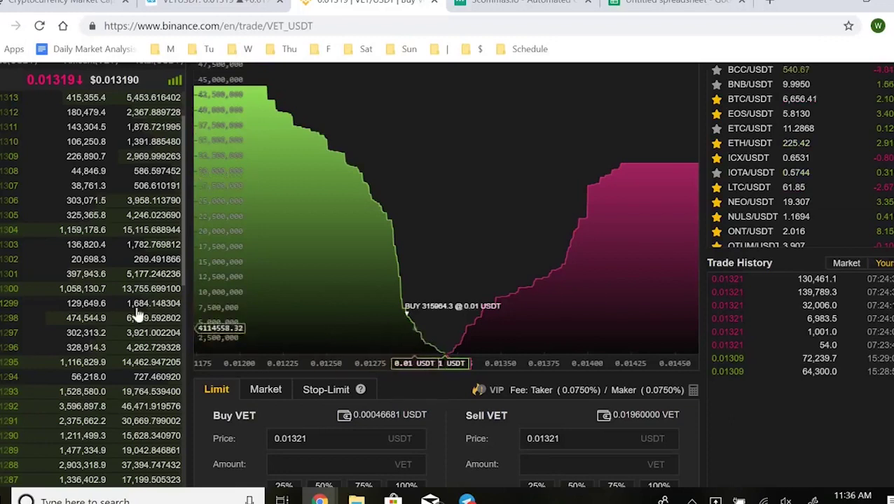
scroll(134, 331, "down", 2)
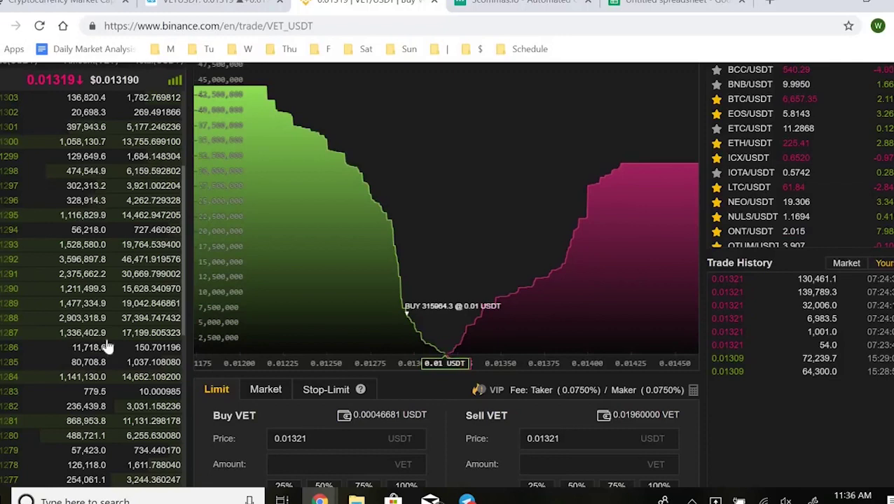
scroll(153, 288, "up", 2)
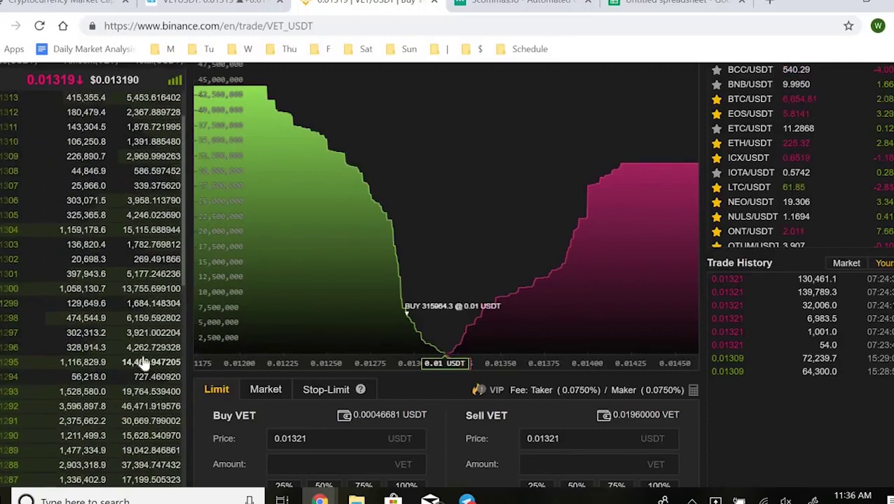
- Switch to the TradingView VETUSDT chart and examine the most recent 5-minute candles against the moving averages
left_click(231, 5)
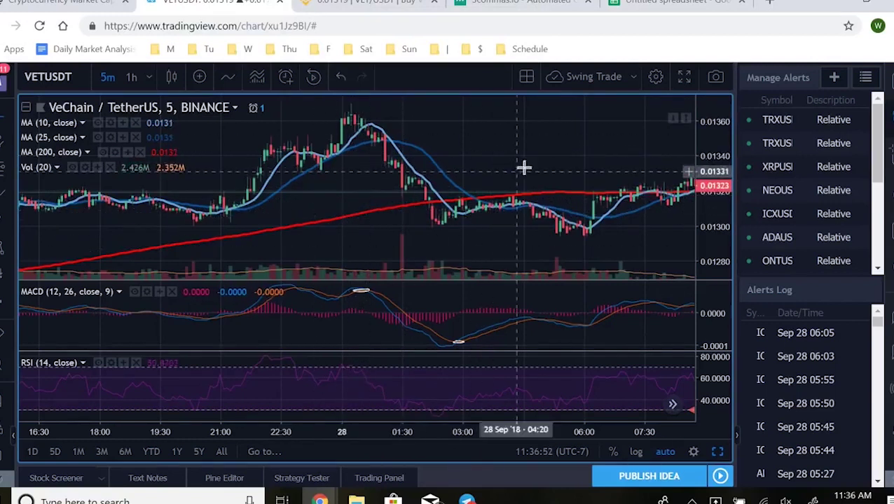
scroll(431, 149, "right", 3)
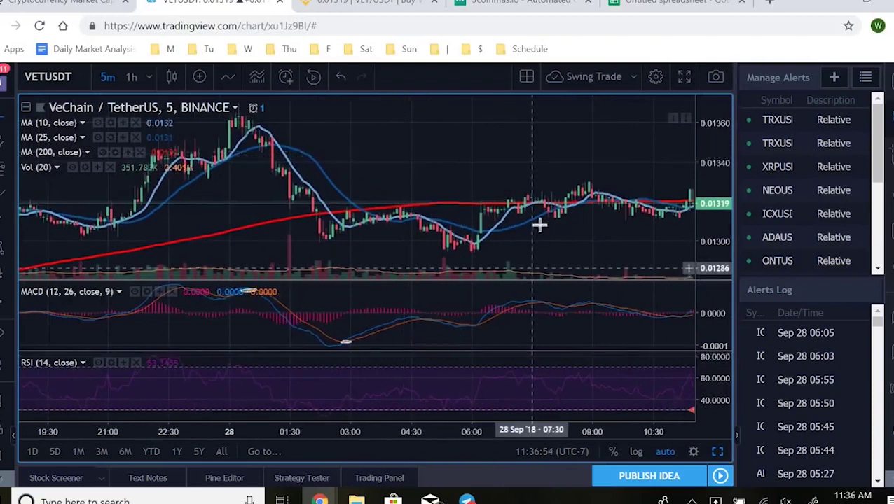
scroll(524, 194, "down", 2)
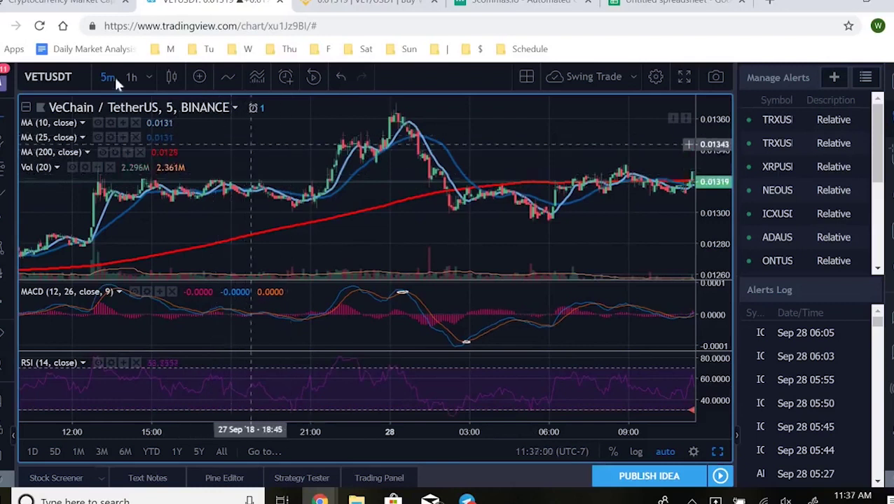
- Set the VETUSDT chart to the 1-hour interval and examine the September price swings, MACD and RSI
left_click(140, 73)
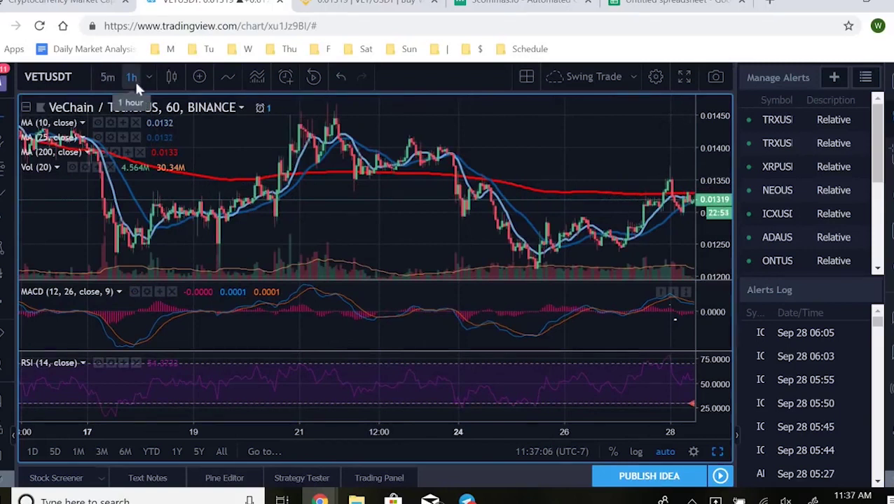
scroll(543, 177, "down", 2)
scroll(489, 249, "down", 2)
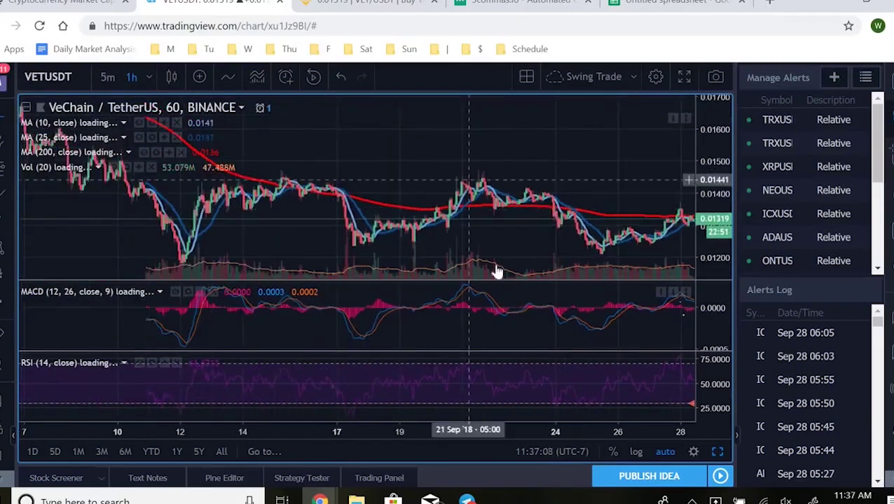
left_click_drag(565, 189, 443, 170)
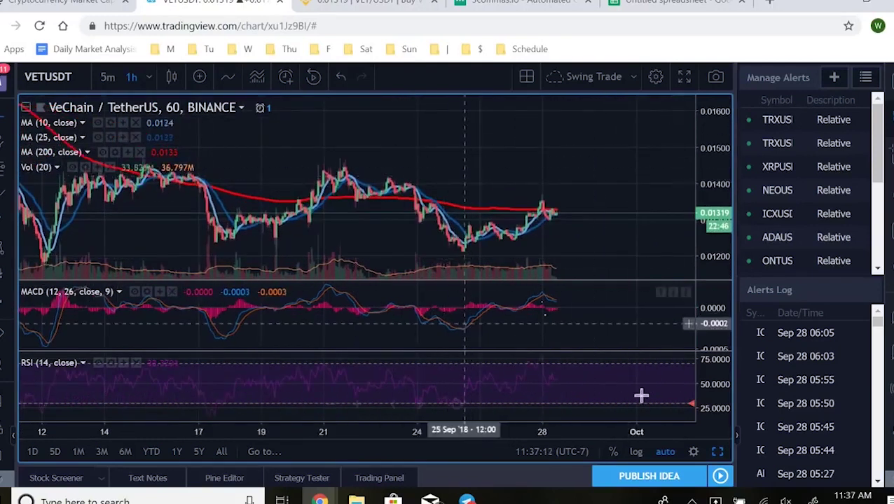
mouse_move(687, 406)
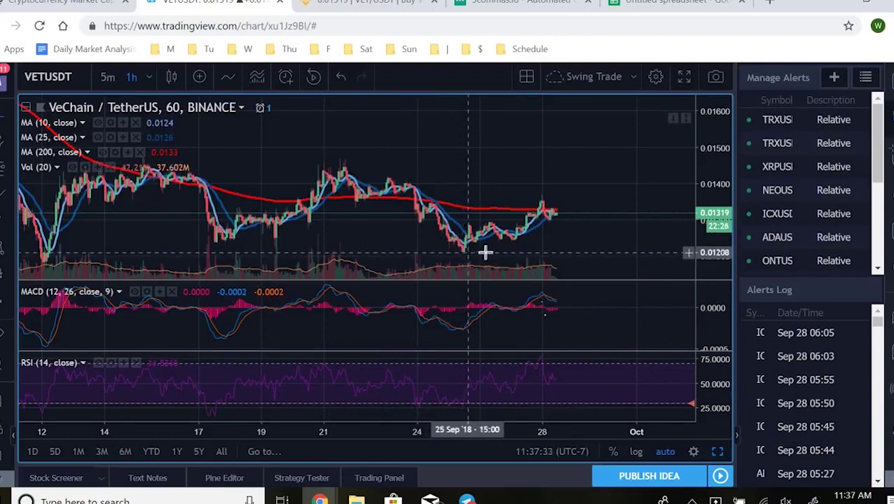
scroll(484, 210, "up", 3)
- Switch to the Binance VET/USDT page and review its depth chart, order book and 24-hour figures
left_click(372, 3)
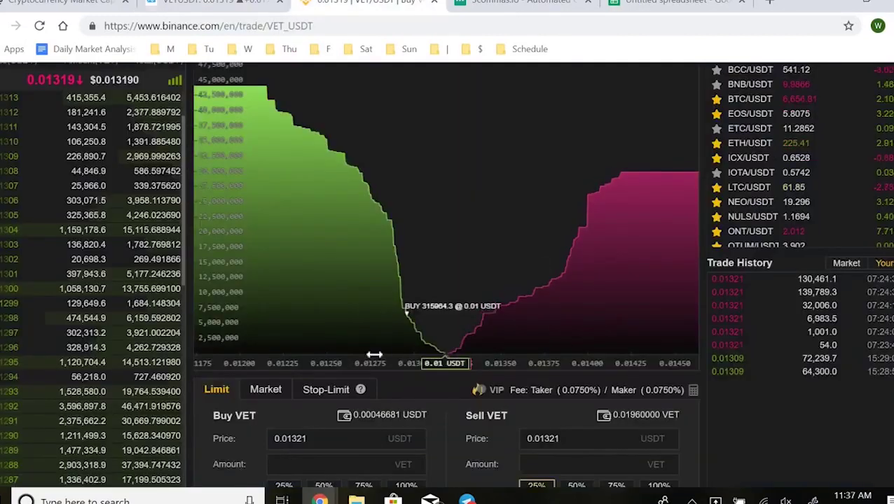
scroll(63, 340, "down", 4)
scroll(67, 280, "up", 4)
scroll(73, 182, "up", 1)
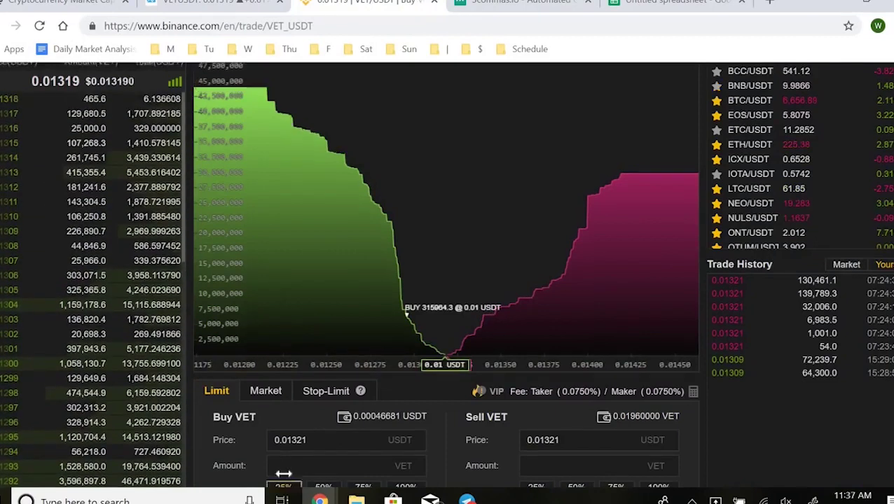
scroll(238, 315, "up", 3)
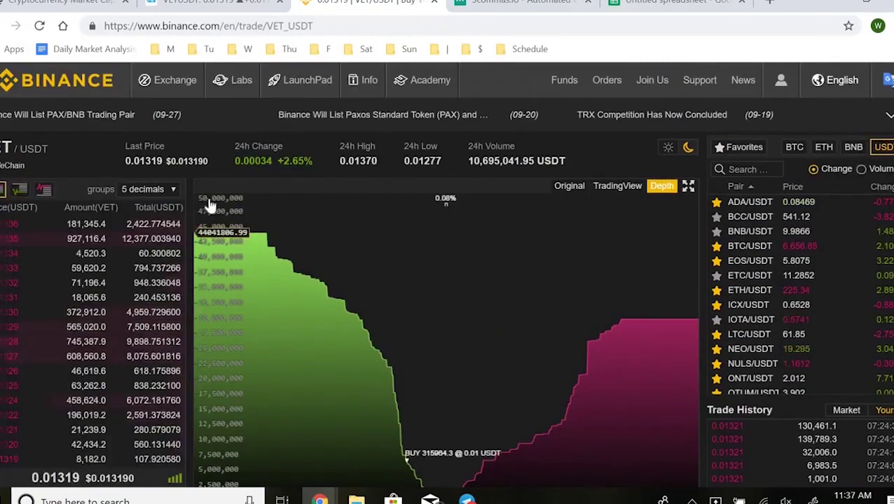
scroll(260, 181, "down", 6)
scroll(284, 275, "up", 5)
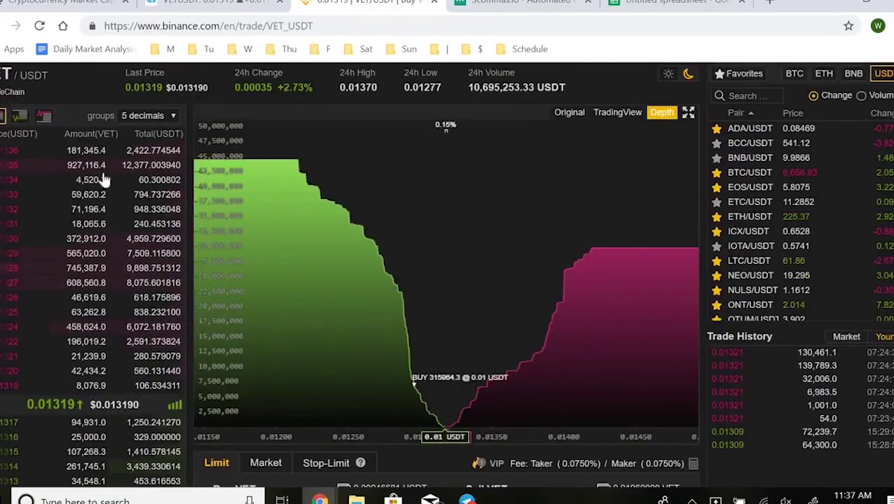
- Show only the sell orders in the order book, examine the large sell walls, and restore the combined view
left_click(43, 116)
scroll(150, 378, "down", 1)
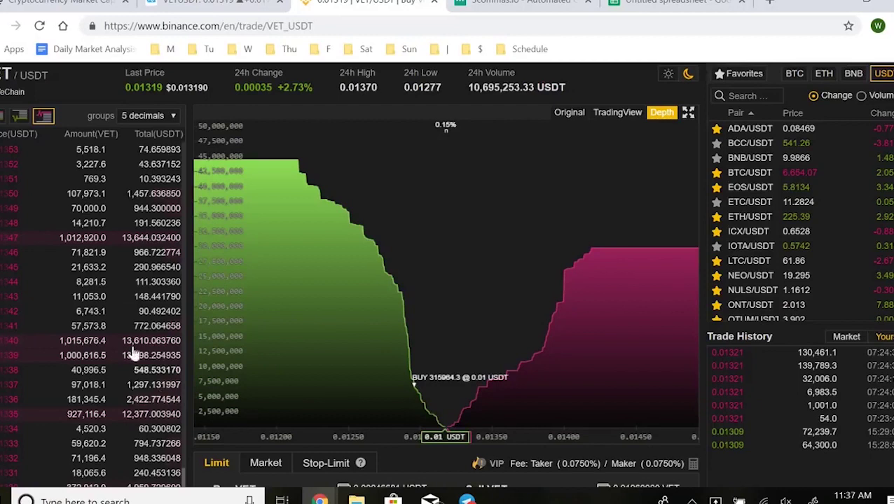
scroll(144, 238, "up", 10)
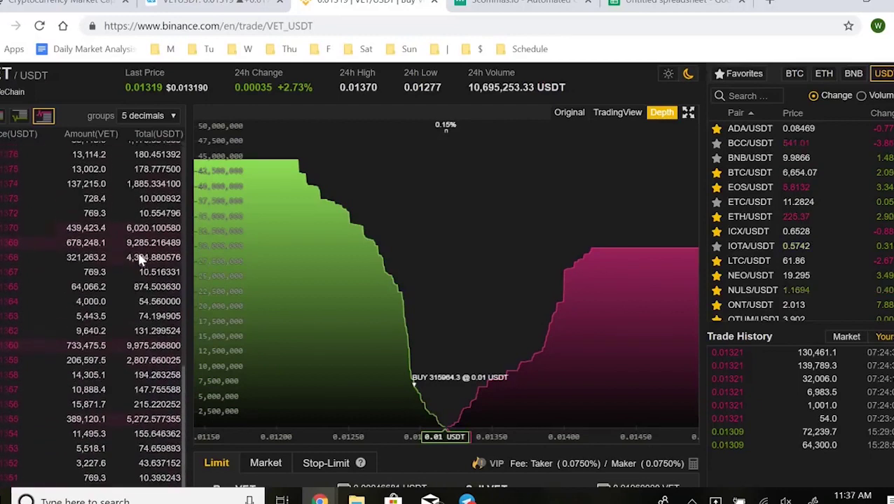
scroll(140, 261, "up", 3)
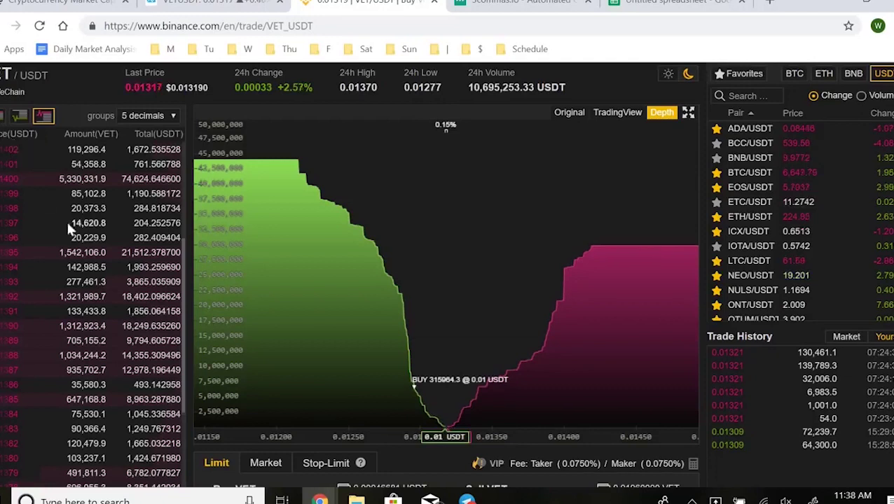
scroll(77, 224, "down", 3)
scroll(96, 225, "down", 2)
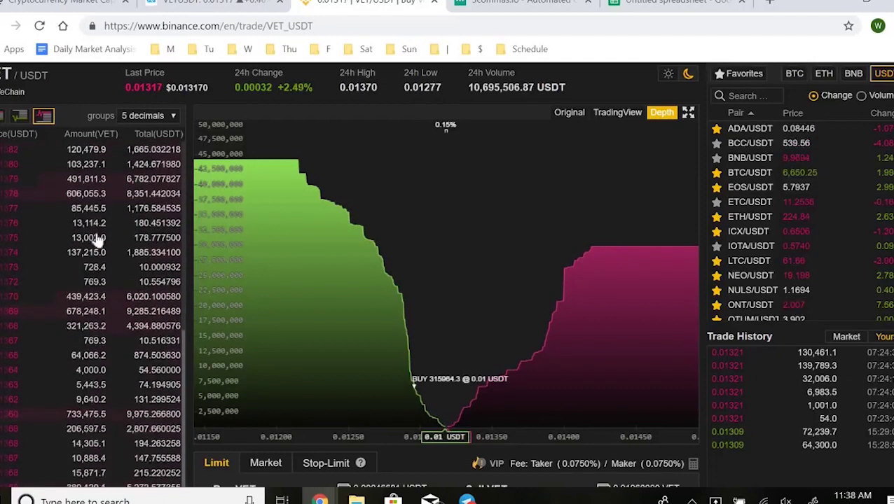
scroll(116, 115, "down", 5)
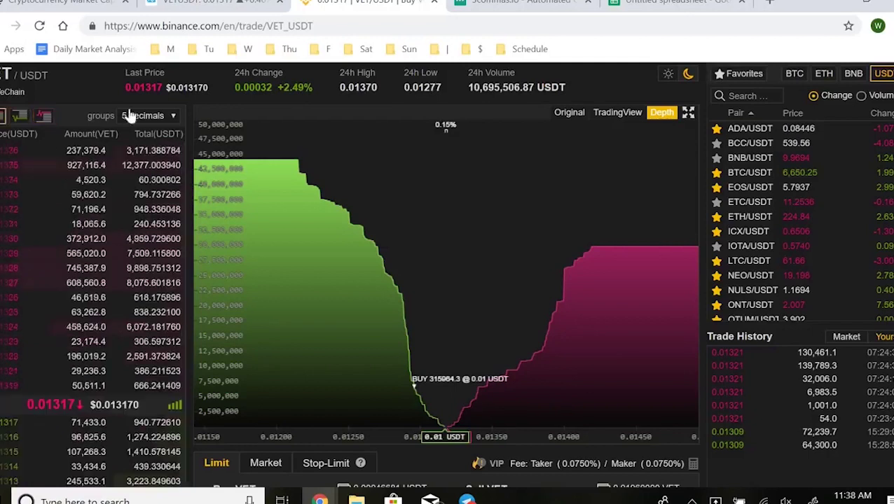
- Review the VET buy and sell order forms, comparing the Stop-Limit and Limit order types
scroll(206, 97, "down", 1)
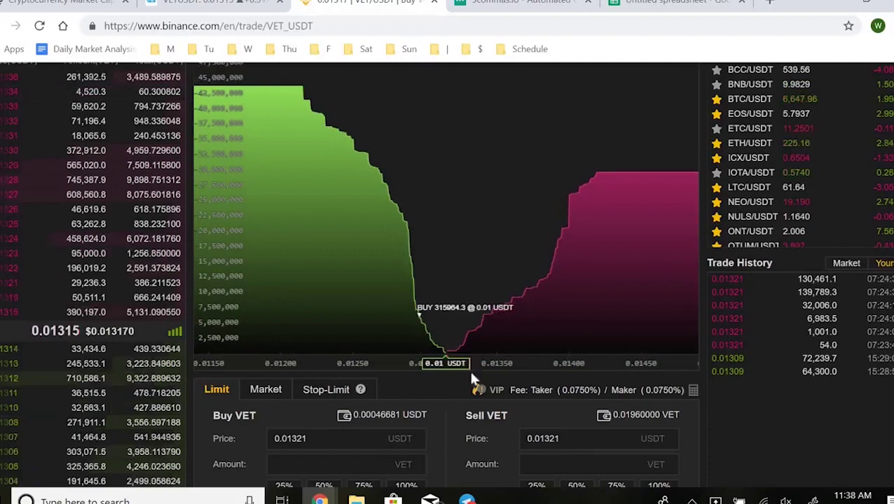
scroll(435, 400, "down", 2)
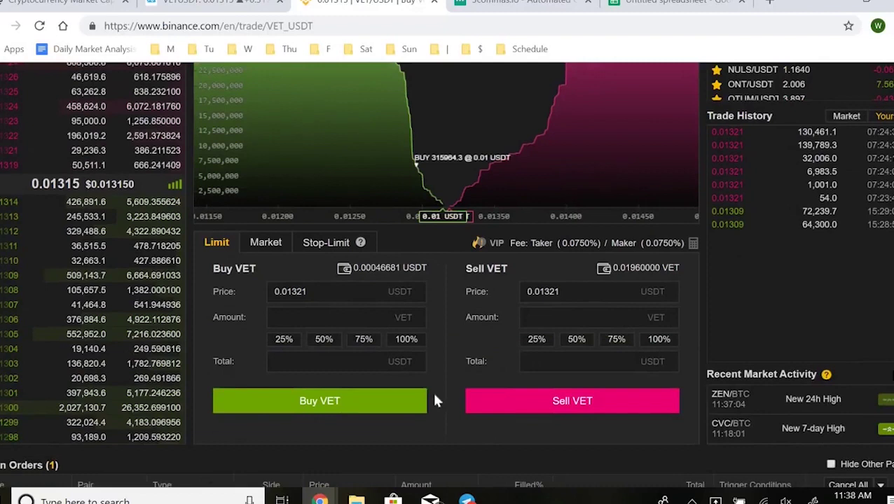
left_click(327, 245)
left_click(215, 235)
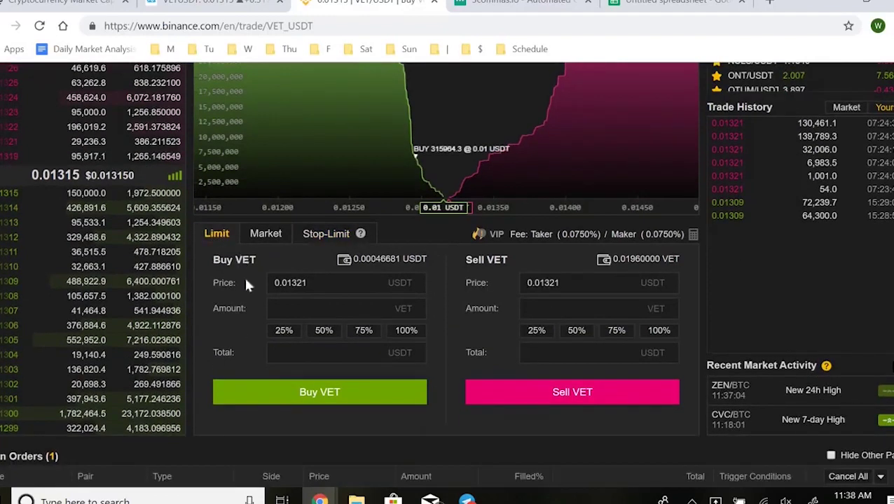
scroll(243, 329, "up", 1)
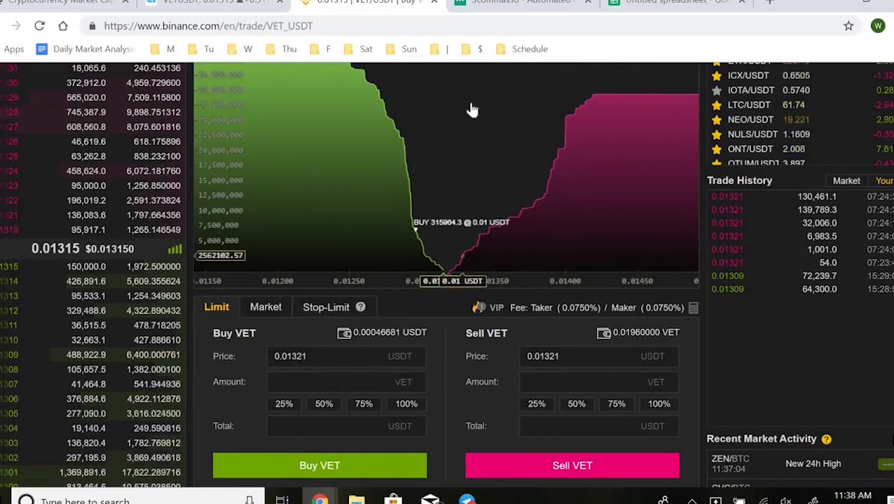
- Switch to the 3Commas SmartTrade page for the USDT - VET pair and compare it with the Binance trading page
left_click(521, 2)
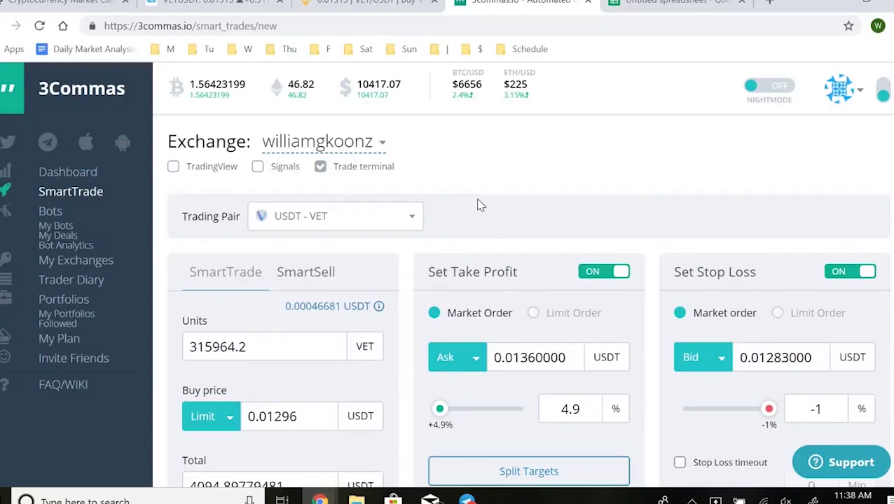
scroll(478, 191, "down", 1)
scroll(461, 183, "up", 1)
left_click(371, 3)
left_click(519, 3)
- Examine the SmartTrade's units, limit buy price, take profit, stop loss and trailing settings for the USDT - VET pair
scroll(483, 193, "down", 2)
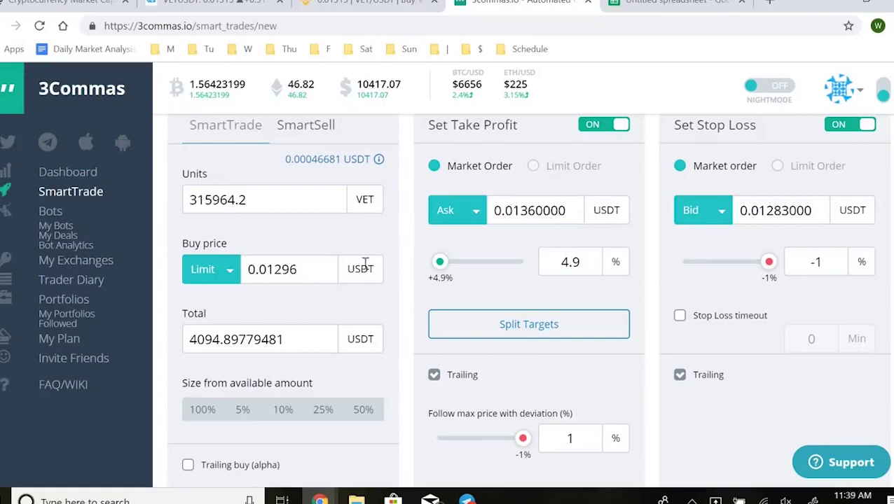
scroll(449, 252, "up", 2)
scroll(476, 242, "down", 1)
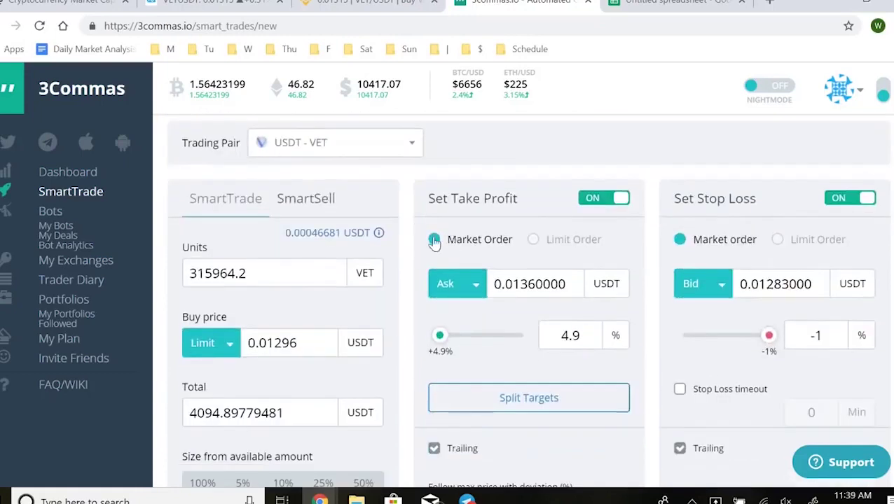
scroll(409, 183, "down", 6)
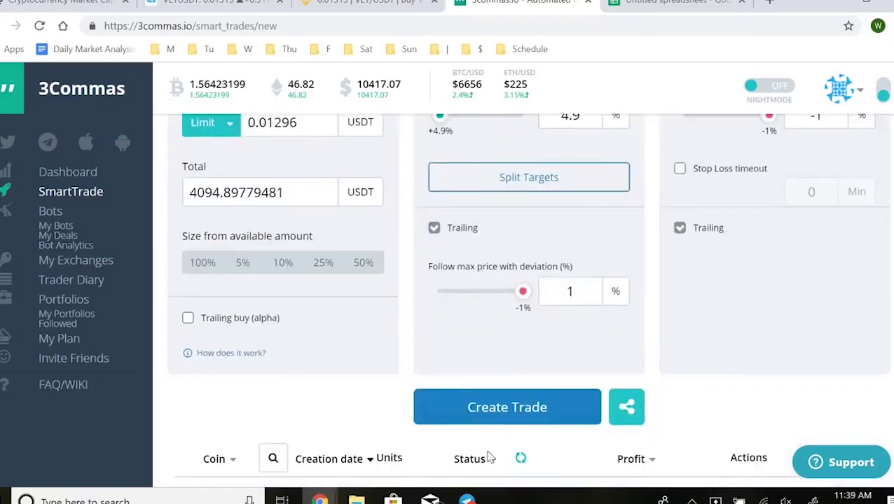
scroll(517, 386, "up", 4)
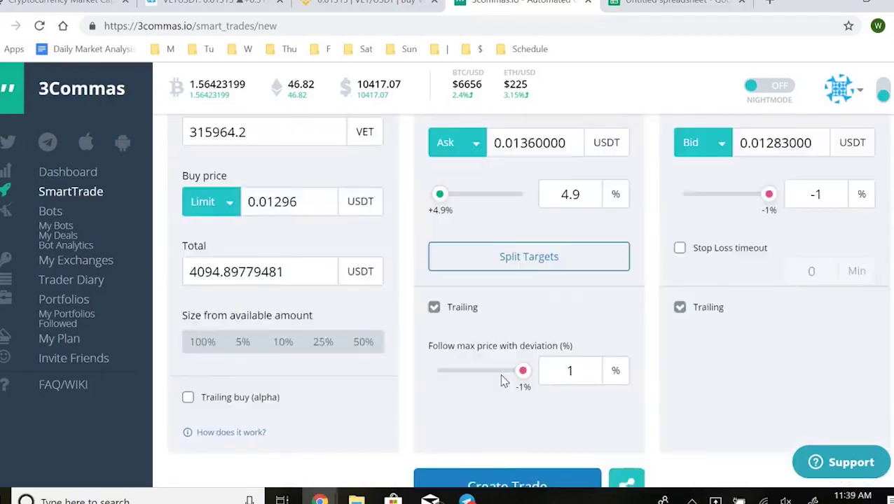
scroll(487, 378, "up", 2)
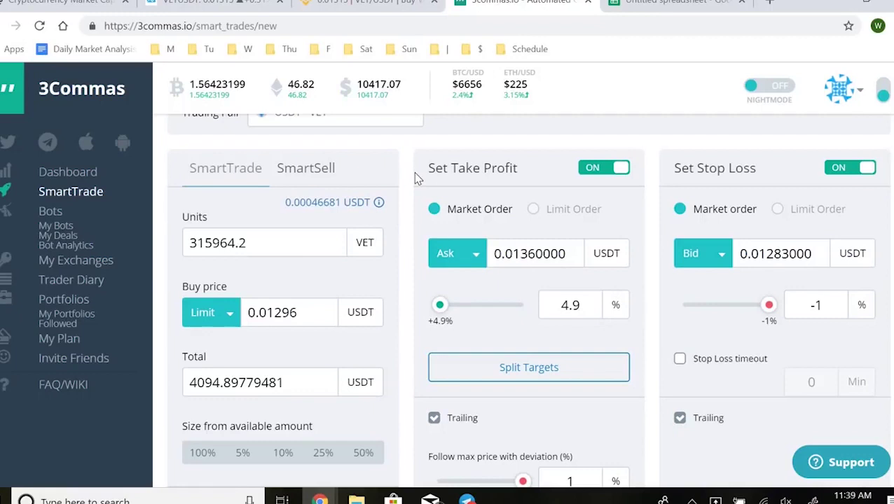
scroll(435, 199, "up", 2)
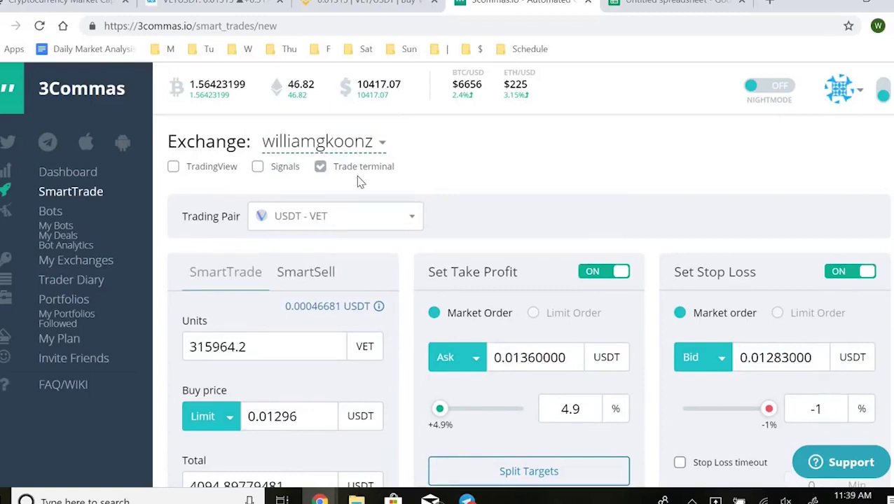
- Check the trading pair selection for USDT - VET and examine the SmartTrade's units, limit buy price and total
left_click(368, 216)
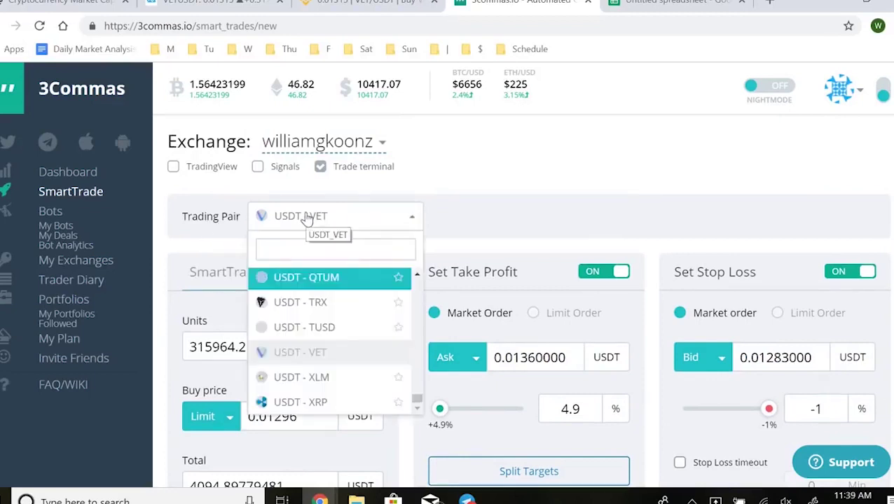
left_click(327, 222)
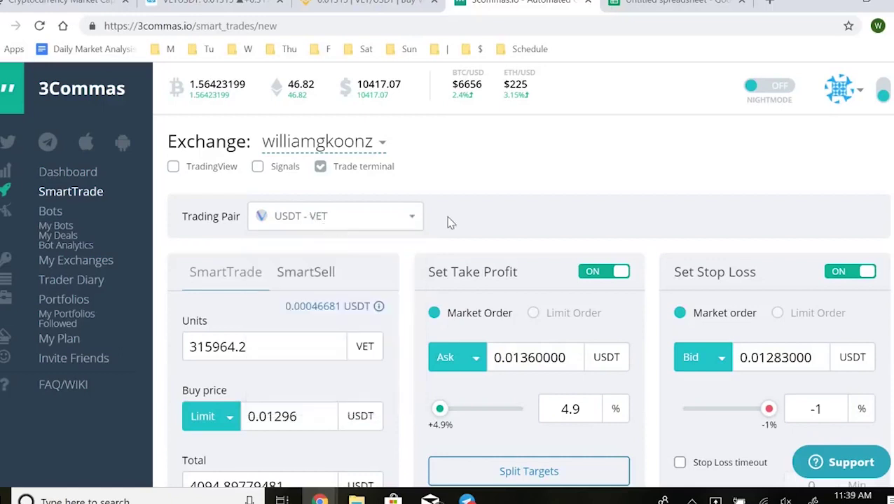
scroll(456, 258, "down", 3)
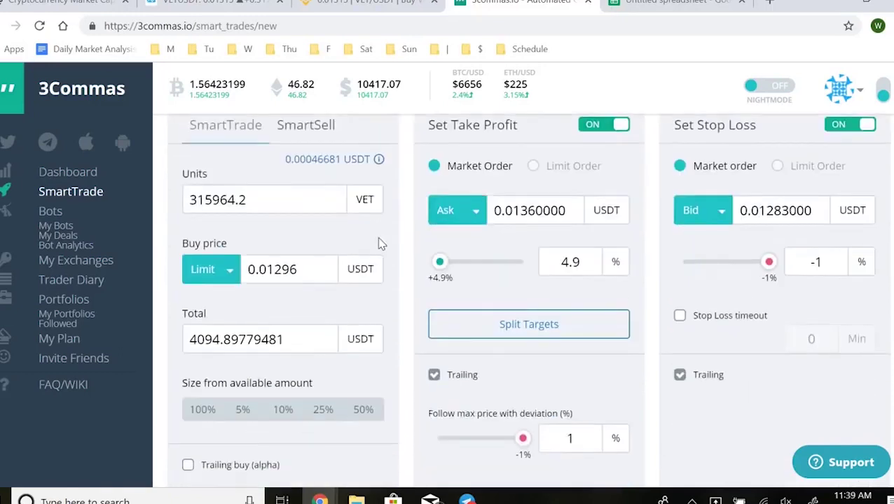
scroll(379, 241, "up", 2)
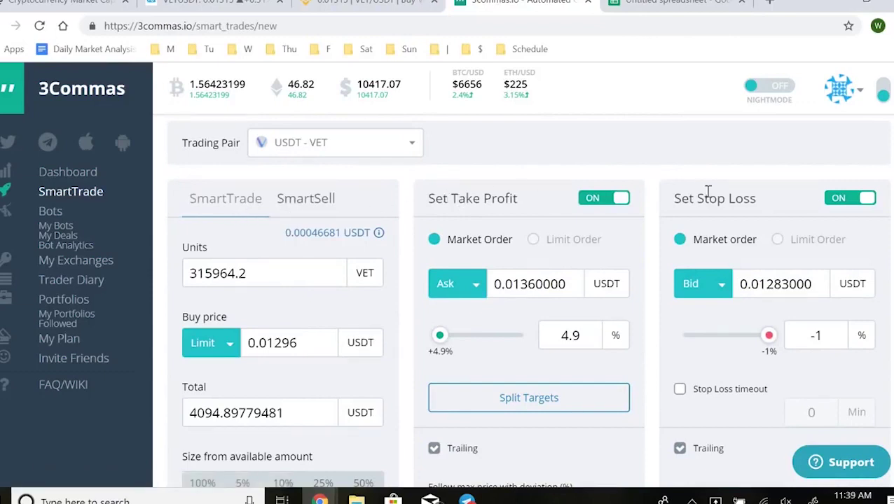
scroll(711, 202, "down", 1)
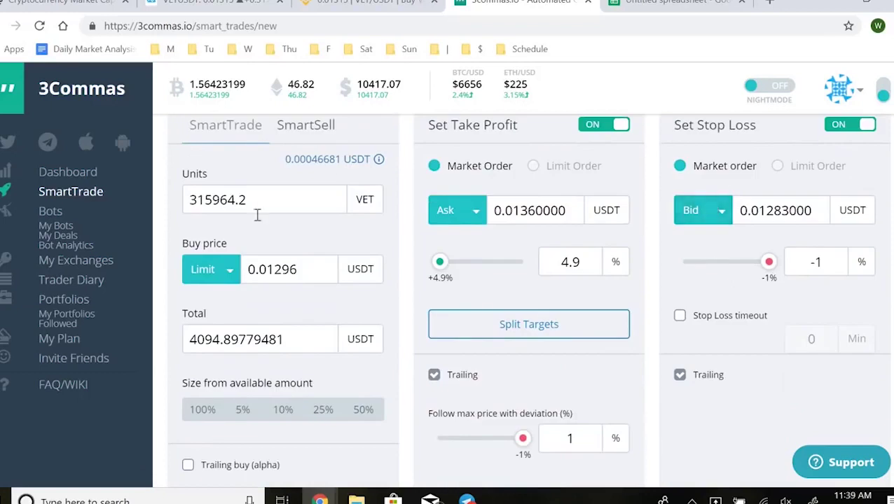
scroll(308, 254, "up", 1)
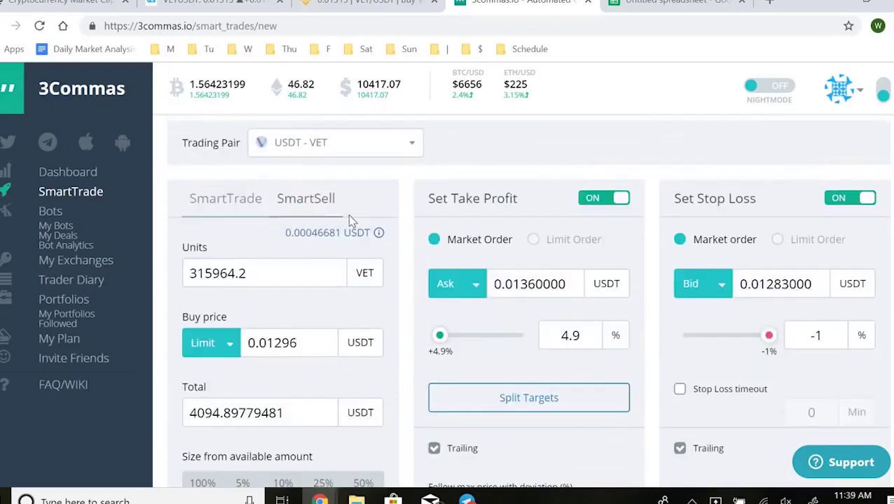
scroll(261, 249, "down", 1)
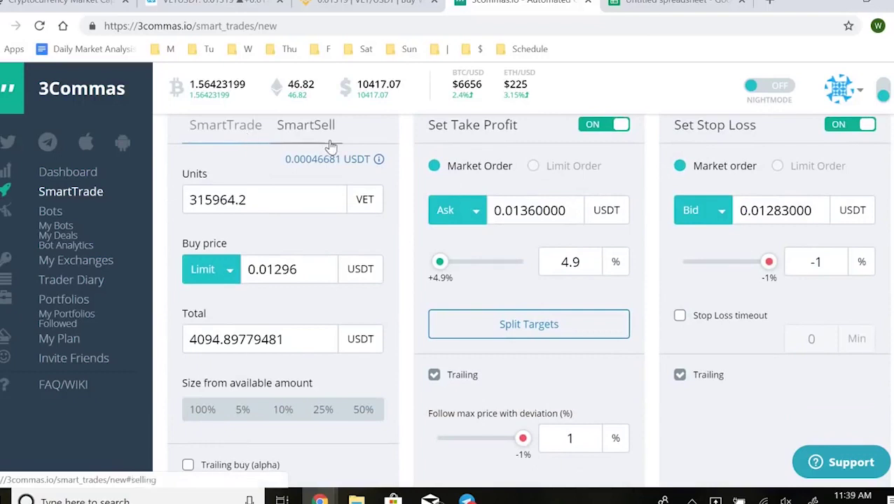
scroll(354, 179, "down", 1)
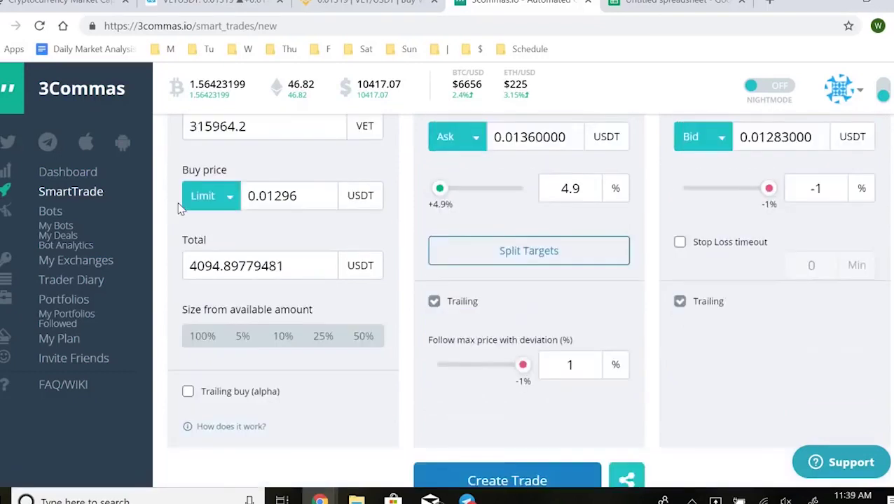
scroll(377, 208, "up", 1)
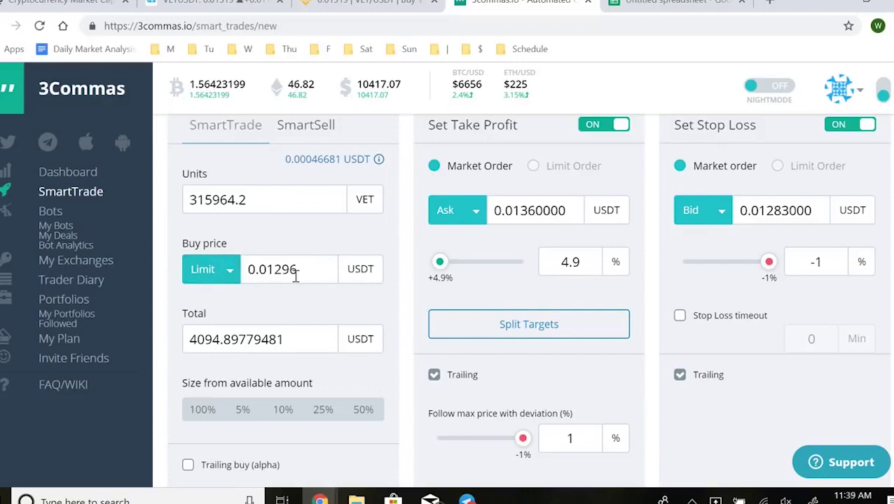
- Switch to Binance, show only the VET buy orders, compare the buy walls with the 0.01296 limit price, and return to 3Commas
left_click(360, 4)
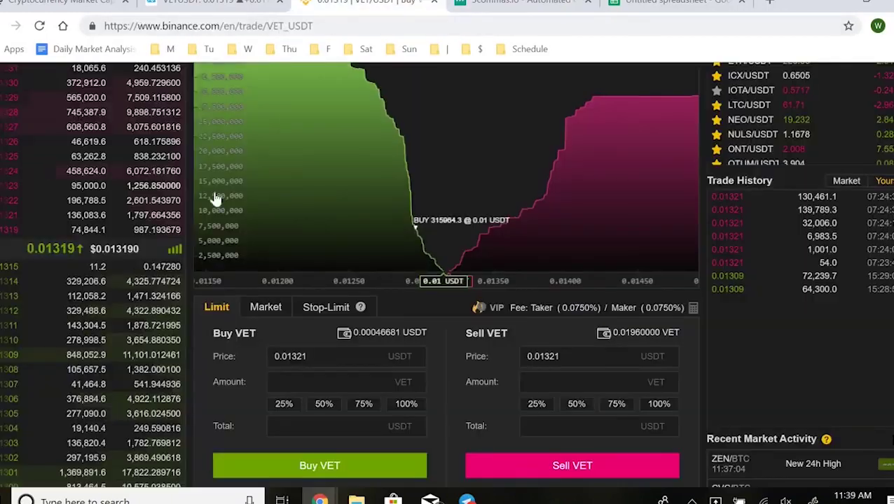
scroll(207, 308, "up", 3)
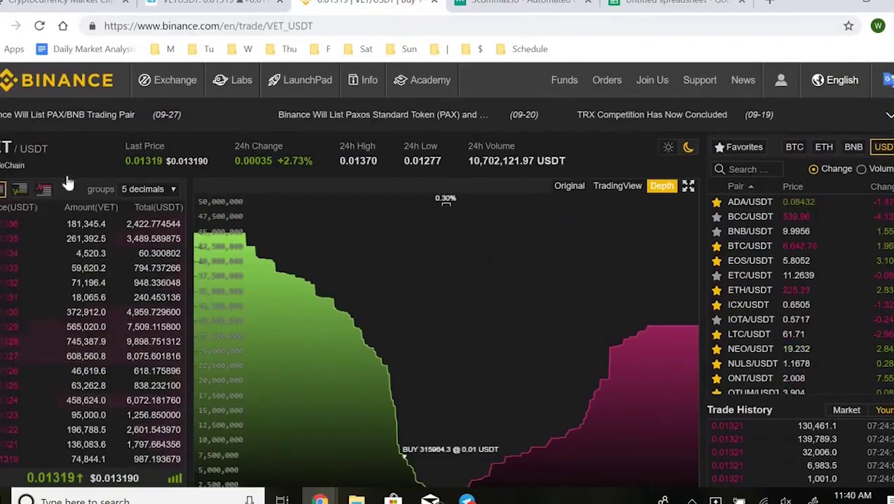
scroll(114, 155, "down", 2)
scroll(105, 281, "down", 2)
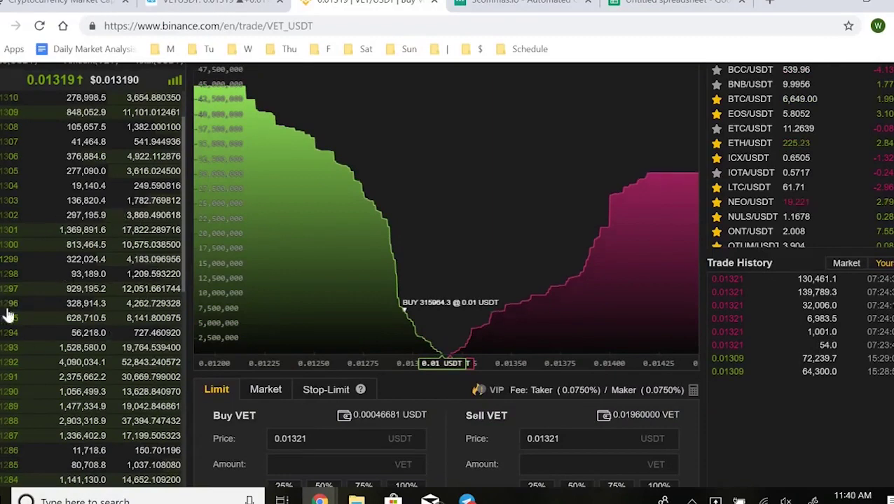
left_click(491, 3)
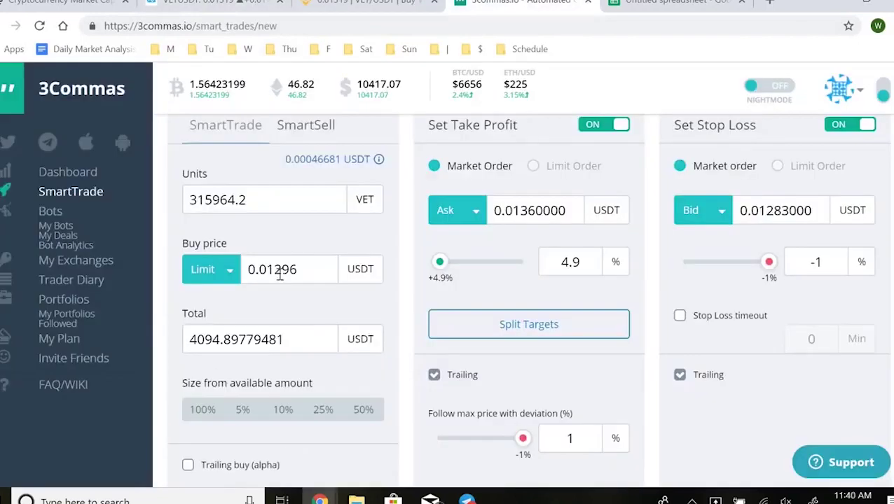
- Review the SmartTrade's total, the size options based on the available amount, and the trailing buy option
scroll(278, 309, "down", 1)
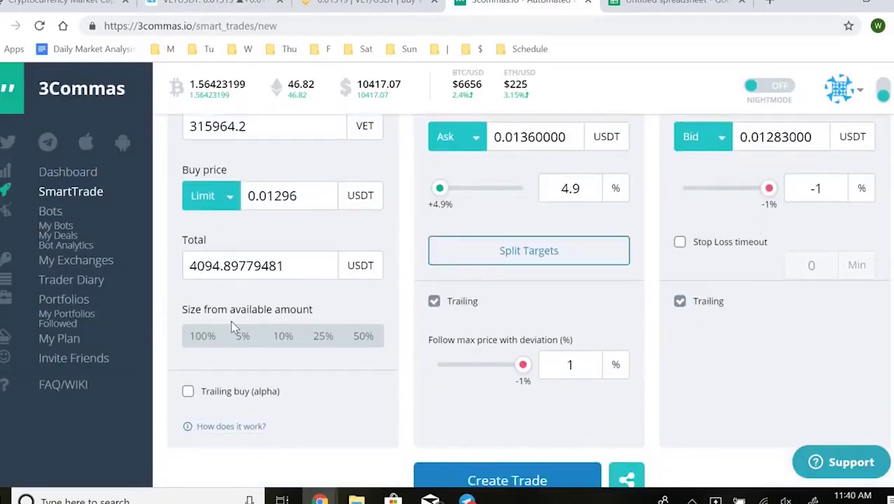
left_click(199, 337)
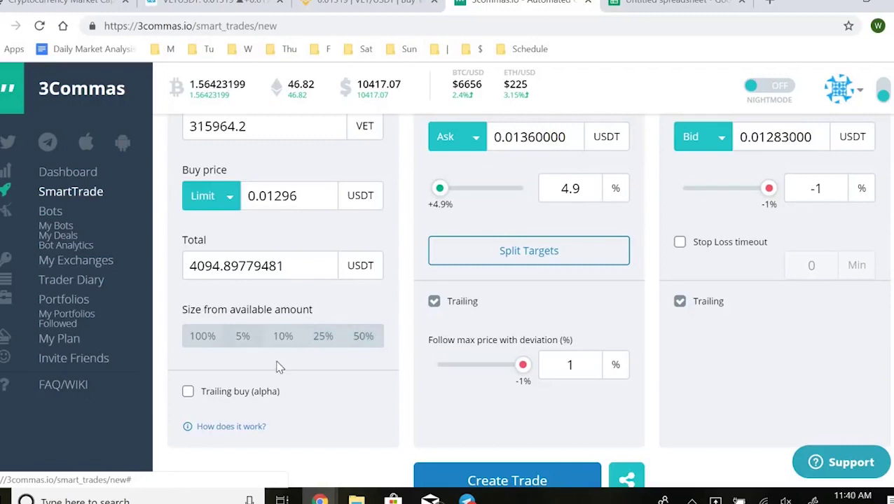
scroll(278, 368, "down", 1)
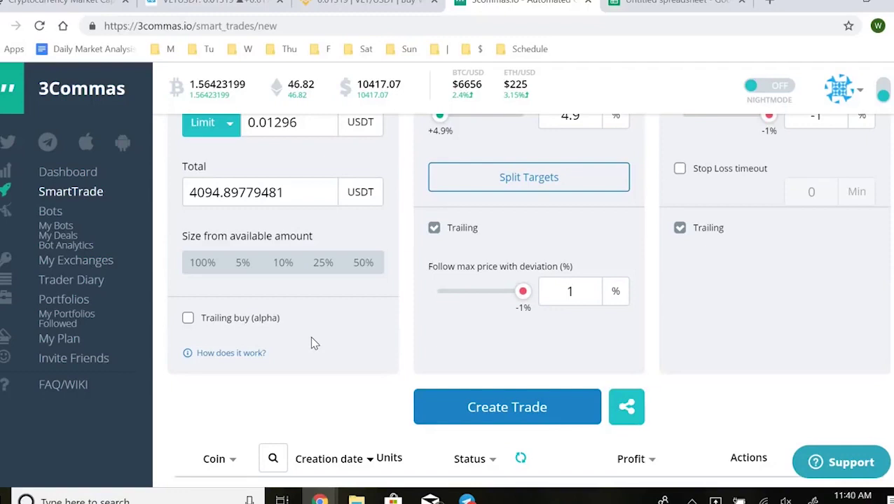
scroll(311, 341, "up", 3)
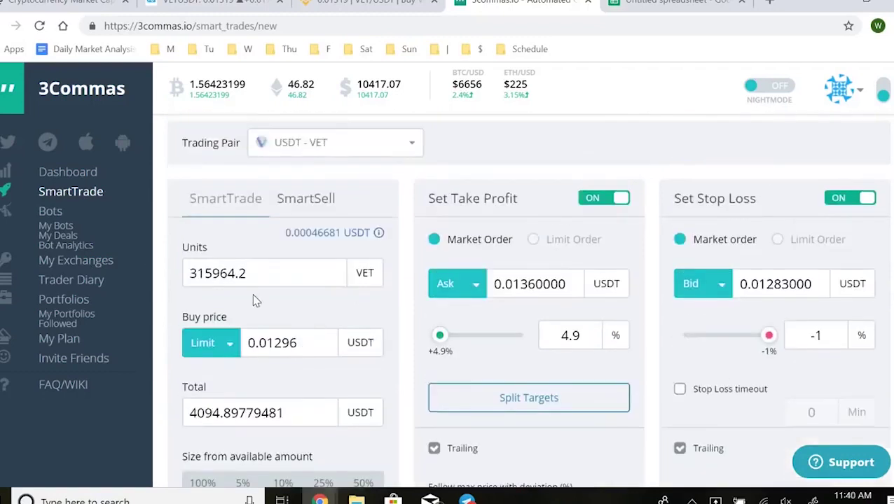
- Set the take profit percentage to 5%
scroll(299, 309, "down", 1)
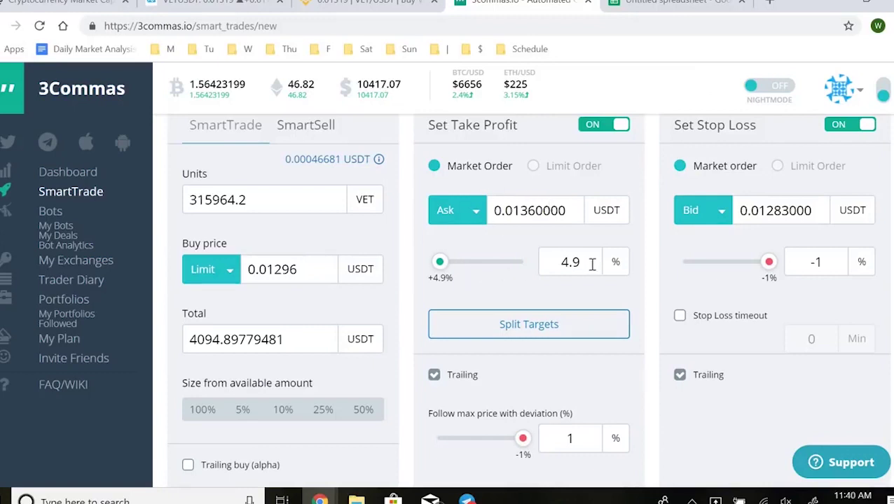
left_click_drag(592, 264, 529, 266)
type("5")
left_click(517, 280)
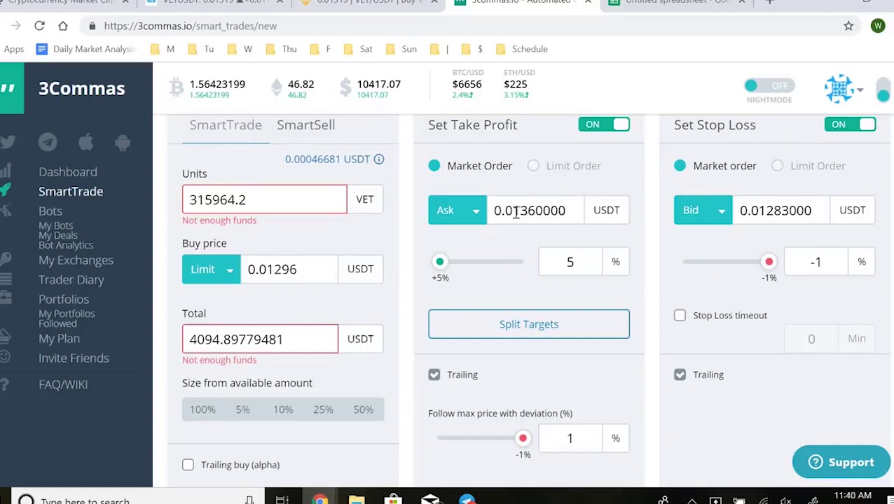
- Switch to Binance, show only the VET sell orders in the order book, and examine the sell walls up to about 0.01392
left_click(373, 3)
scroll(168, 149, "up", 2)
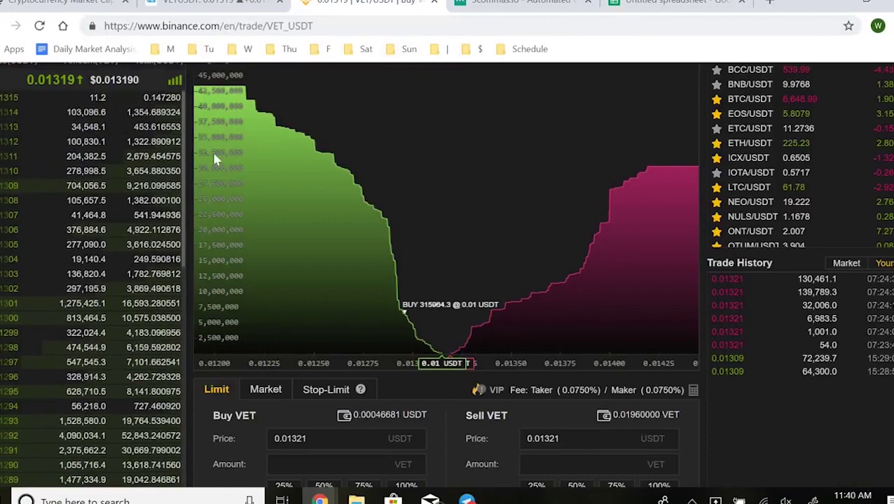
scroll(154, 168, "up", 2)
scroll(149, 171, "up", 2)
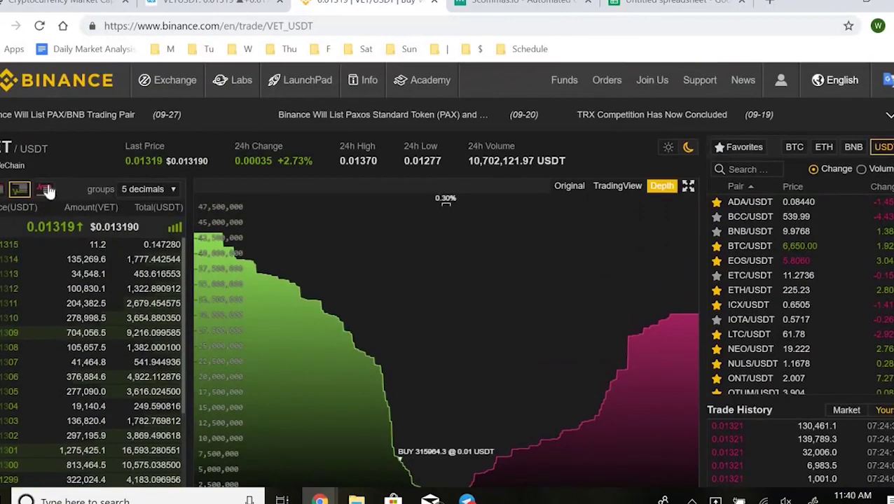
scroll(123, 153, "up", 3)
scroll(105, 228, "down", 3)
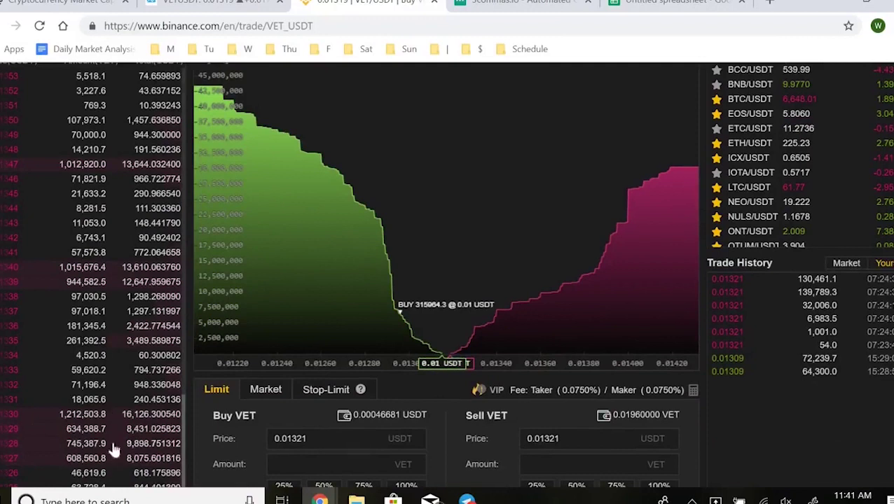
scroll(95, 273, "up", 2)
scroll(91, 277, "up", 2)
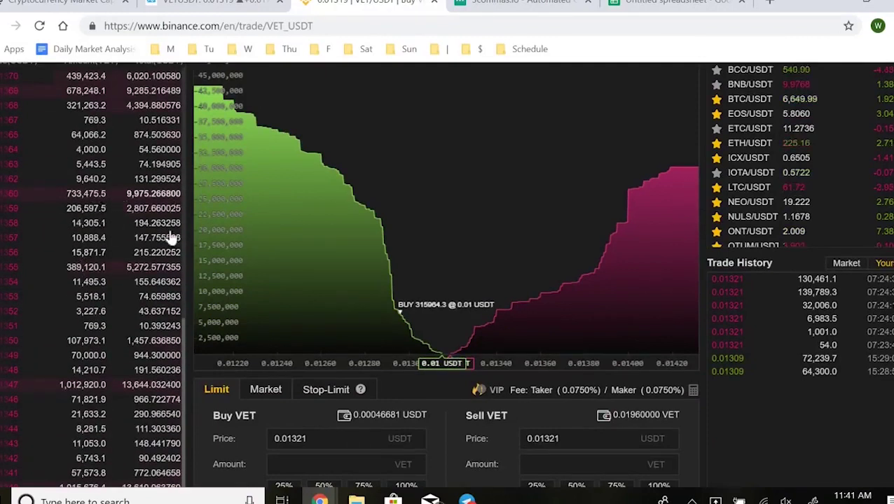
scroll(154, 224, "up", 1)
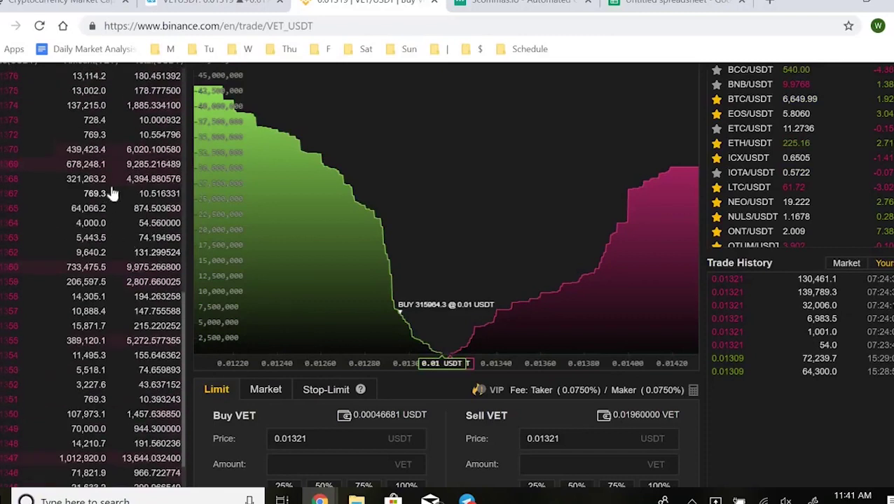
scroll(116, 189, "up", 1)
scroll(124, 210, "up", 3)
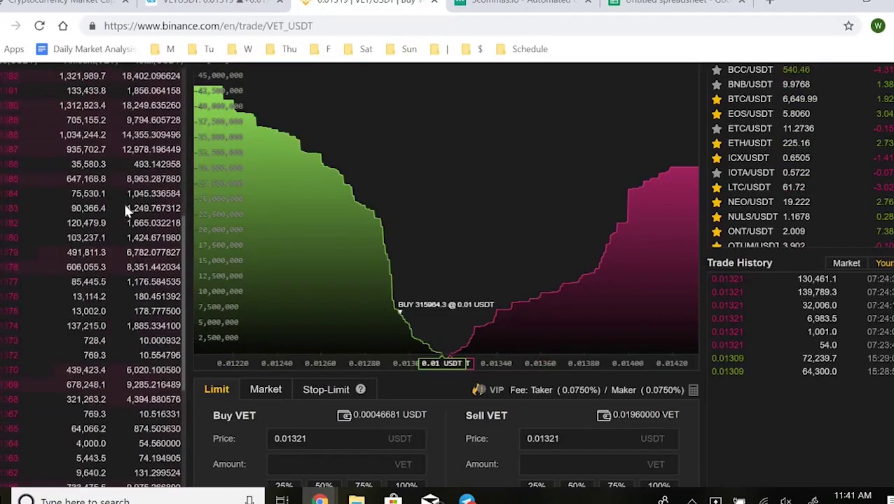
scroll(84, 232, "down", 1)
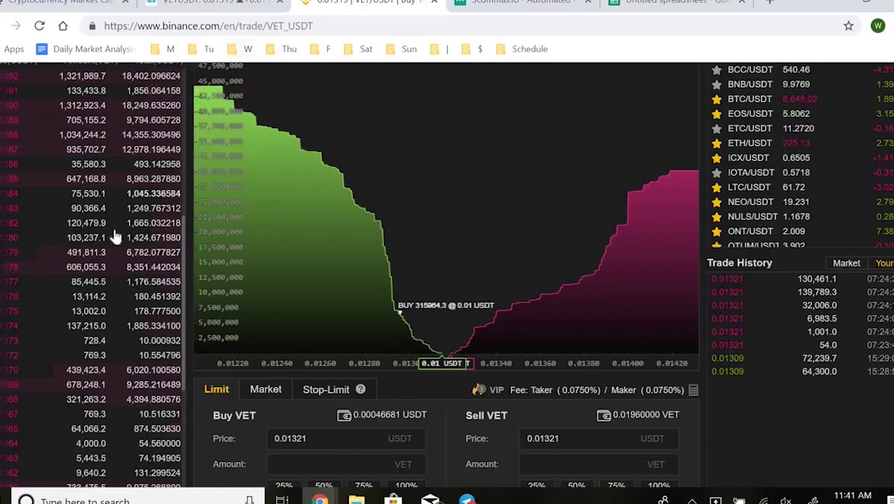
- Switch back to the 3Commas SmartTrade and set the take profit price to 0.01380 USDT
left_click(515, 4)
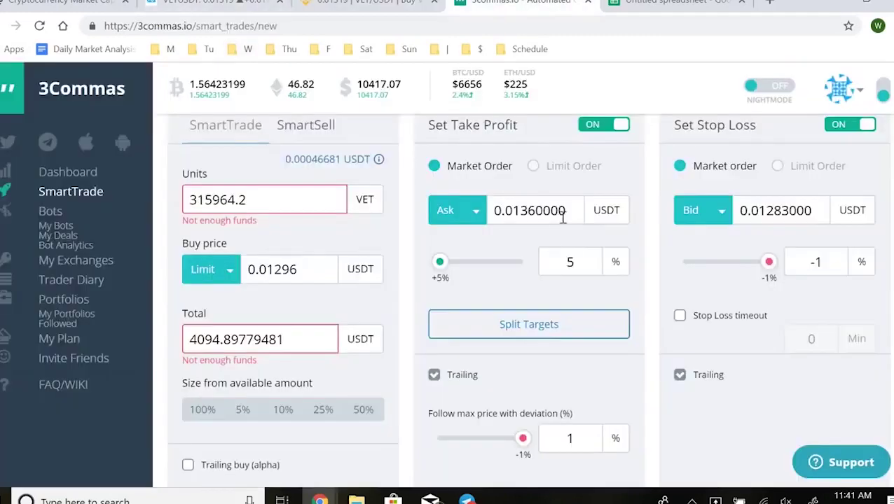
left_click(570, 216)
key("BackSpace")
type("8")
left_click(578, 246)
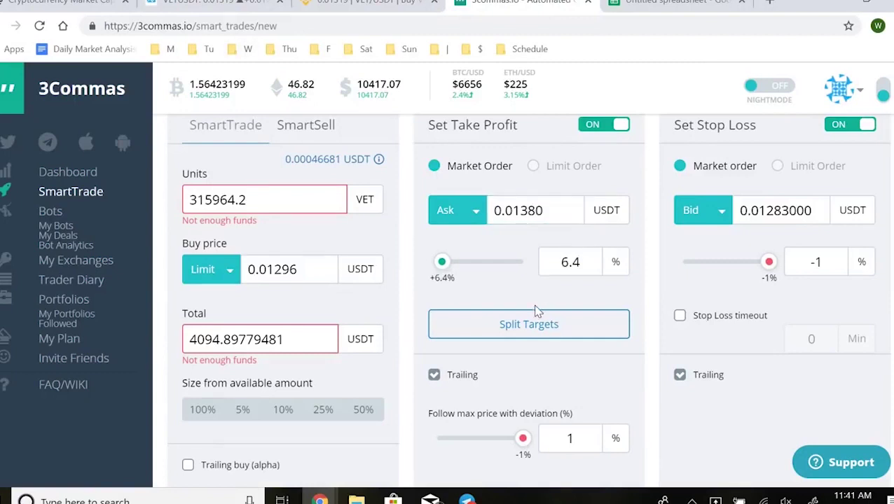
- Examine the take profit's split targets, trailing option and maximum price deviation setting
scroll(532, 306, "down", 1)
scroll(557, 294, "up", 1)
scroll(548, 238, "down", 1)
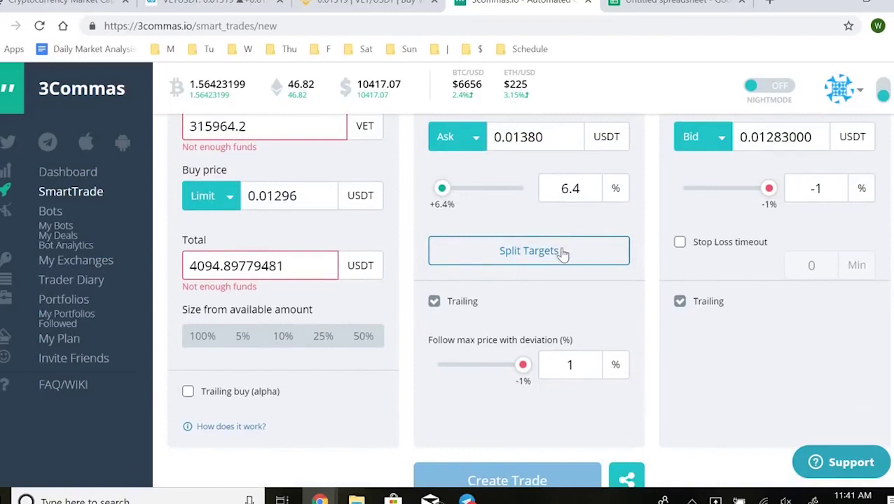
scroll(522, 357, "up", 1)
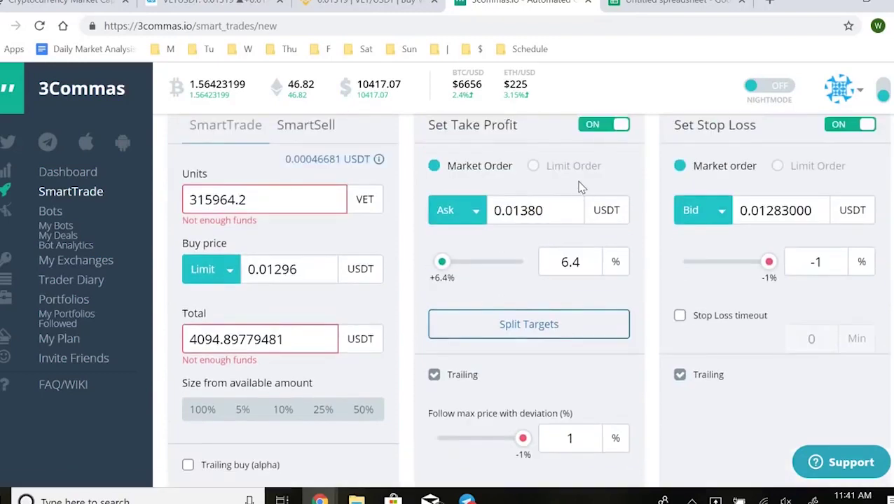
scroll(521, 245, "down", 1)
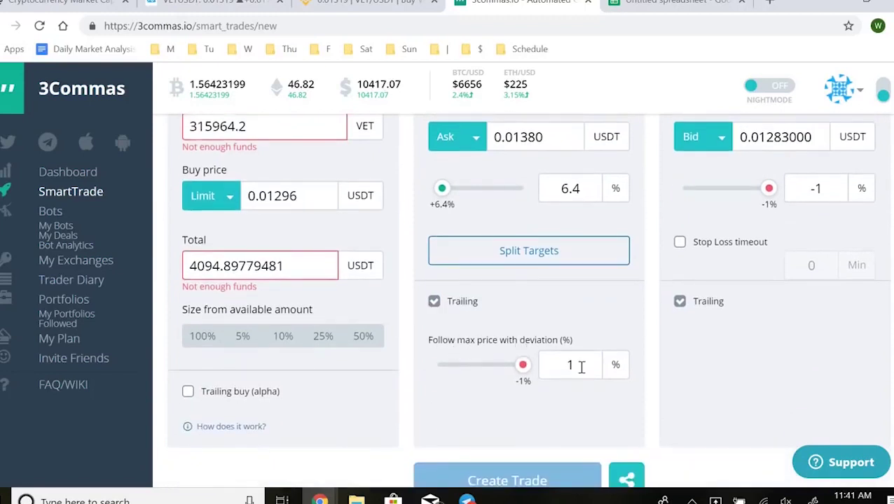
scroll(610, 337, "up", 1)
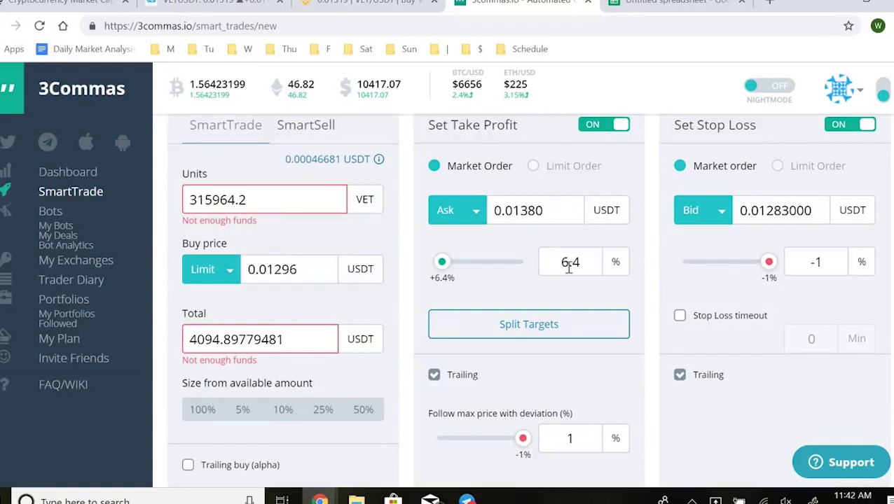
- Compare the 0.01380 take profit with the sell orders on Binance, and return to the SmartTrade's trailing settings
left_click(368, 3)
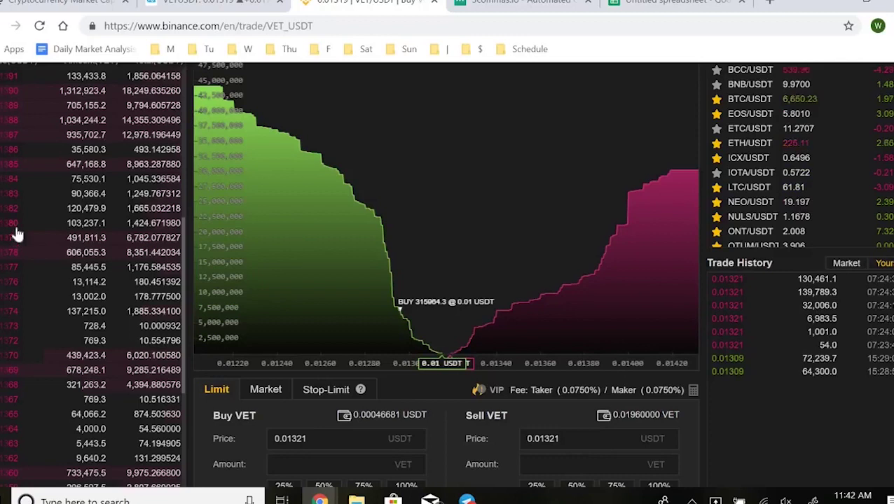
left_click(500, 4)
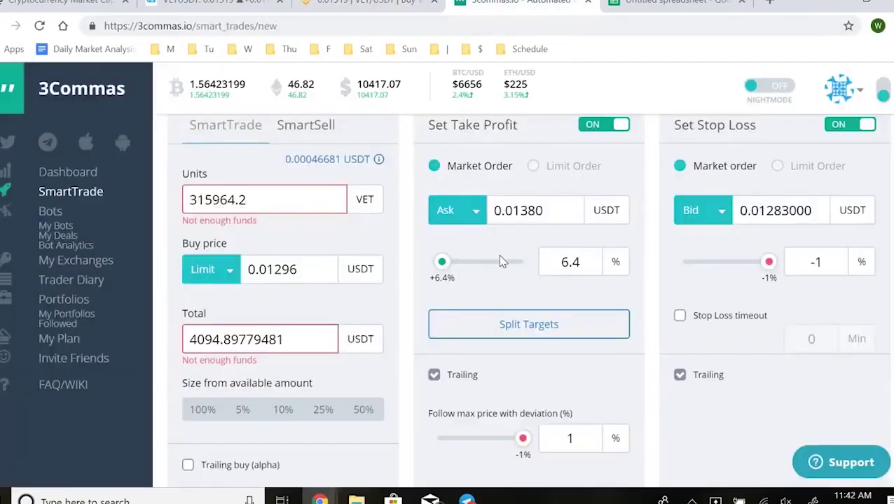
scroll(503, 261, "down", 1)
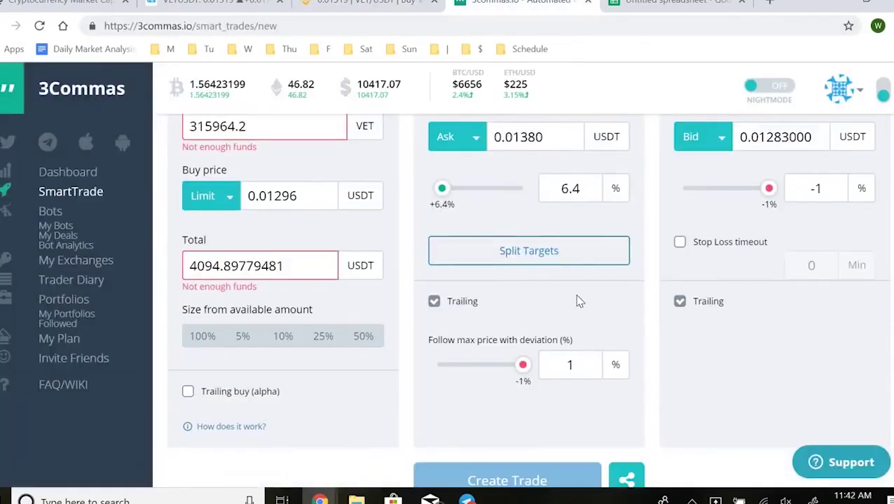
- Review the VET SmartTrade's take profit trailing and stop loss settings
scroll(580, 302, "down", 1)
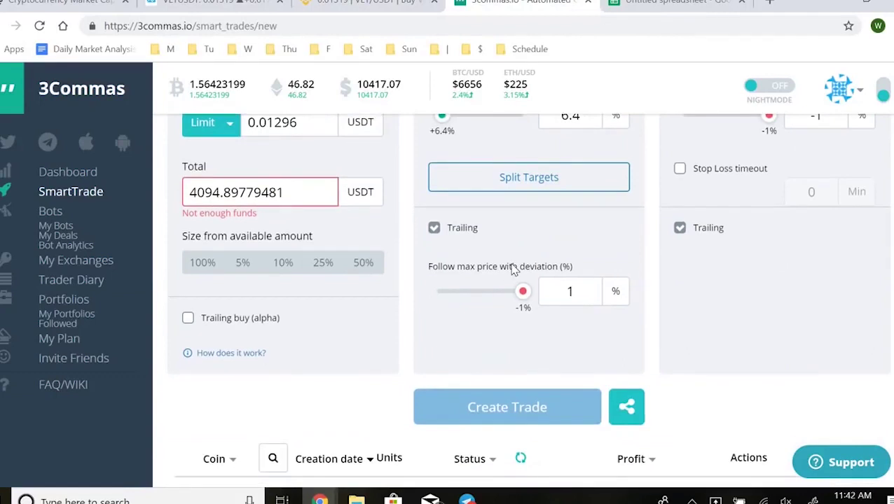
scroll(515, 269, "up", 1)
scroll(655, 242, "up", 3)
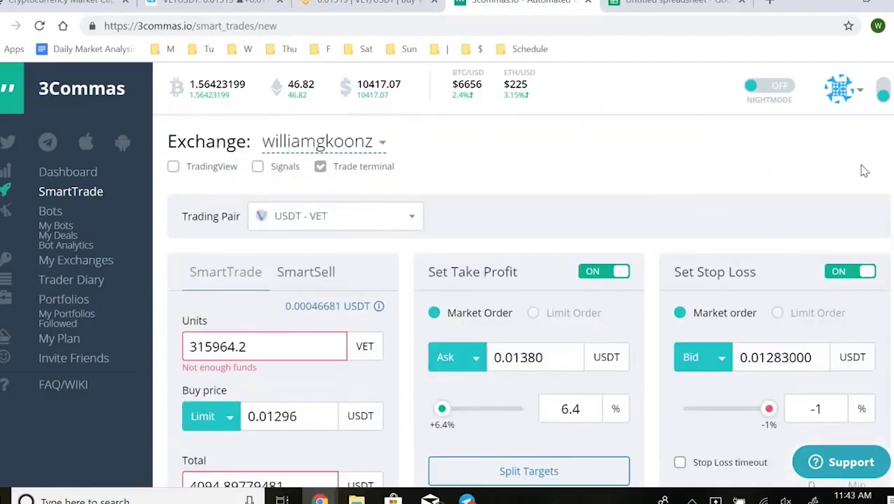
scroll(767, 232, "down", 2)
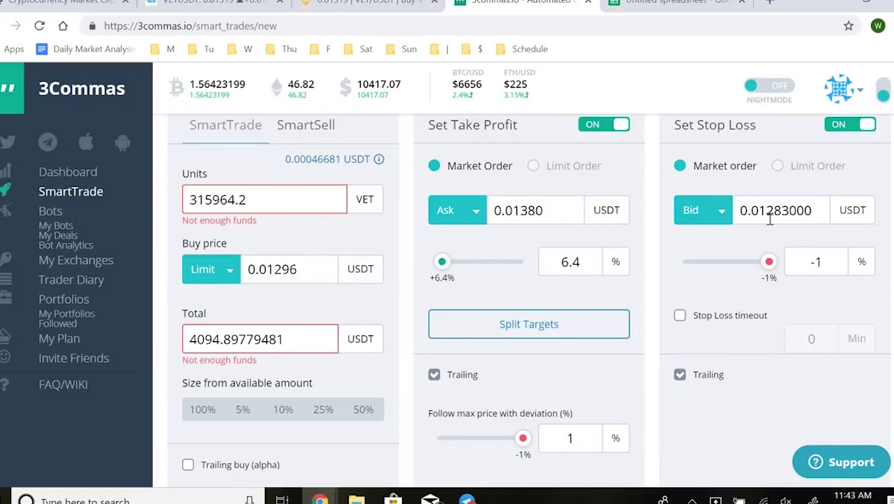
- Compare the stop loss price with only the VET buy orders on Binance, and return to the SmartTrade's stop loss trailing option
left_click(356, 7)
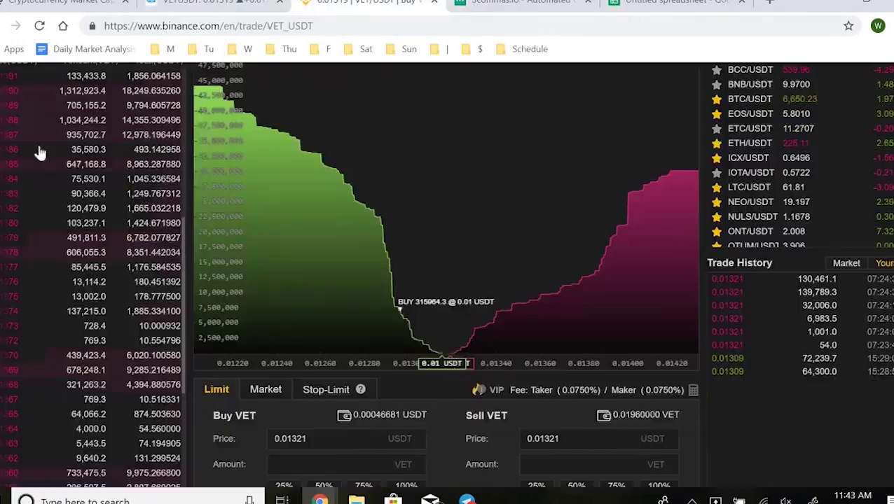
scroll(243, 438, "up", 3)
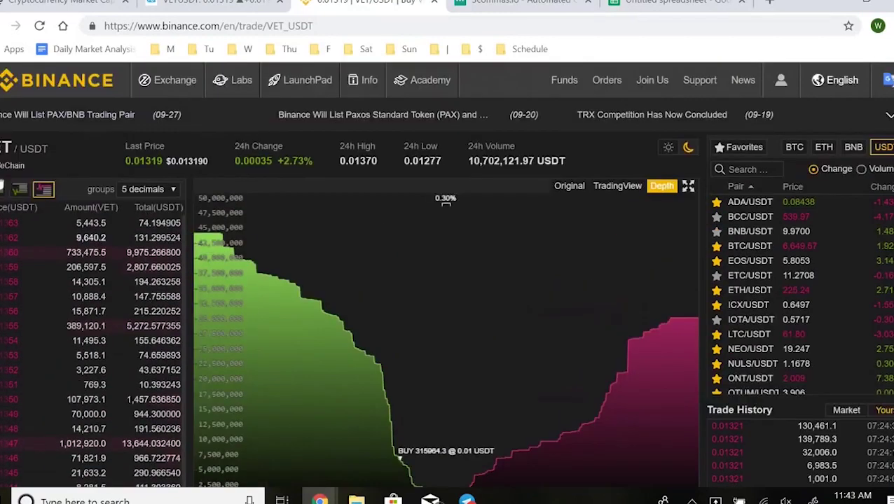
scroll(99, 139, "down", 4)
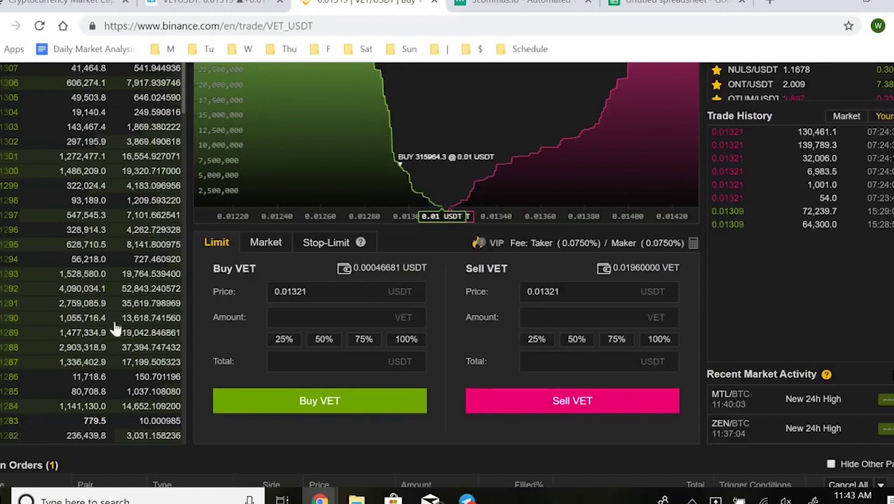
key("ctrl+Tab")
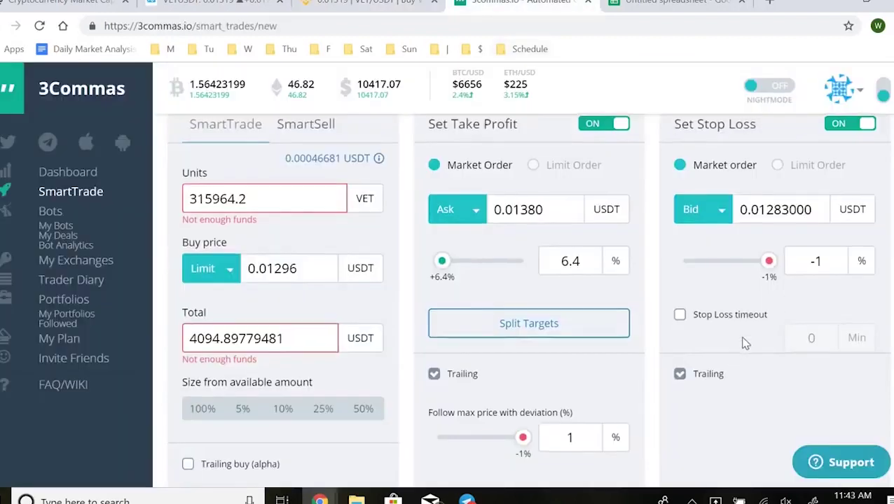
scroll(741, 335, "down", 1)
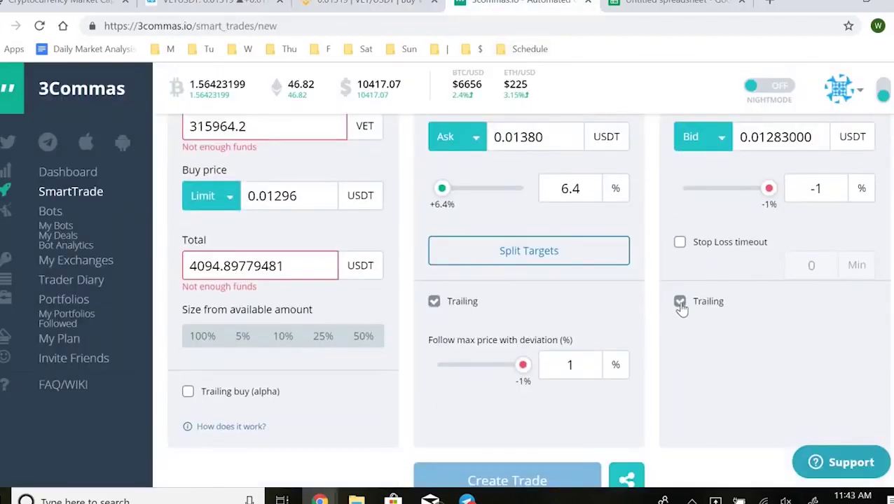
scroll(681, 310, "up", 1)
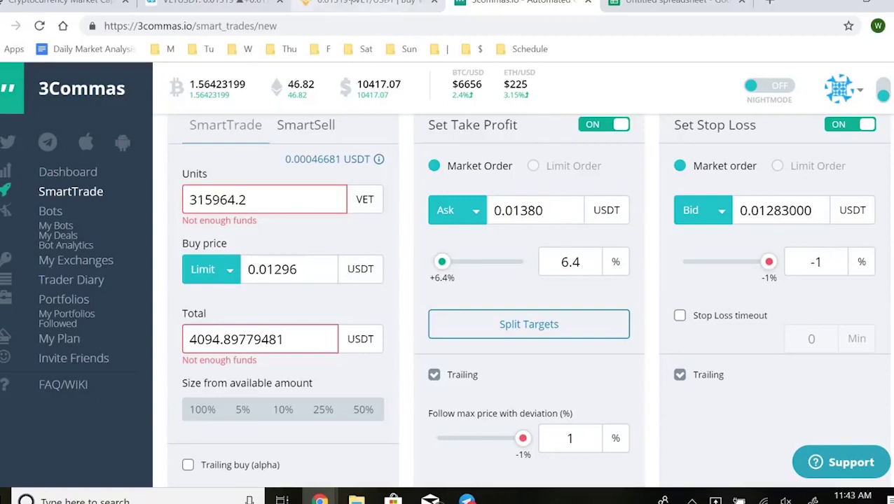
- Switch to the TradingView chart, dismiss the NEOUSDT alert, measure a drop of about 1% from 0.01320, and delete the measurement
left_click(245, 4)
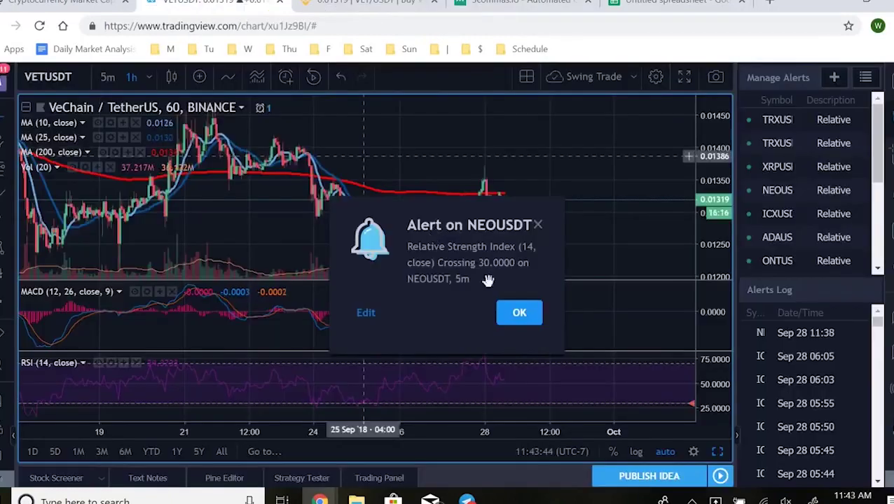
left_click(519, 314)
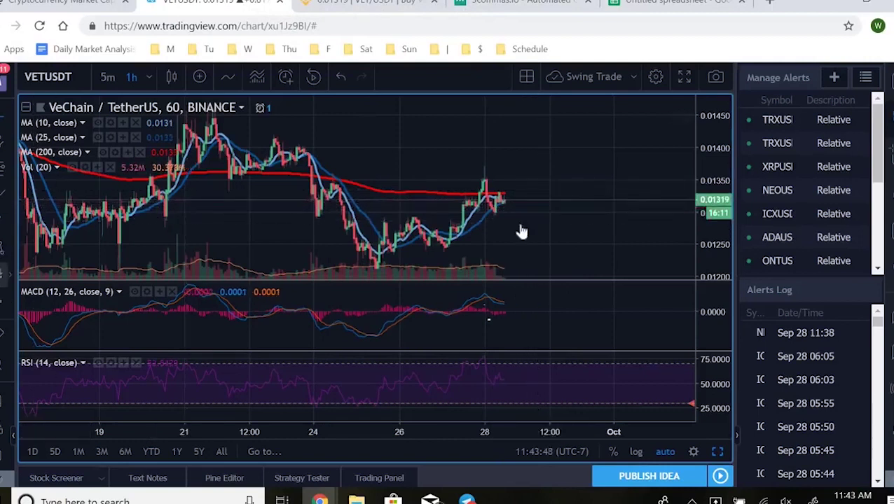
left_click(552, 199, "shift")
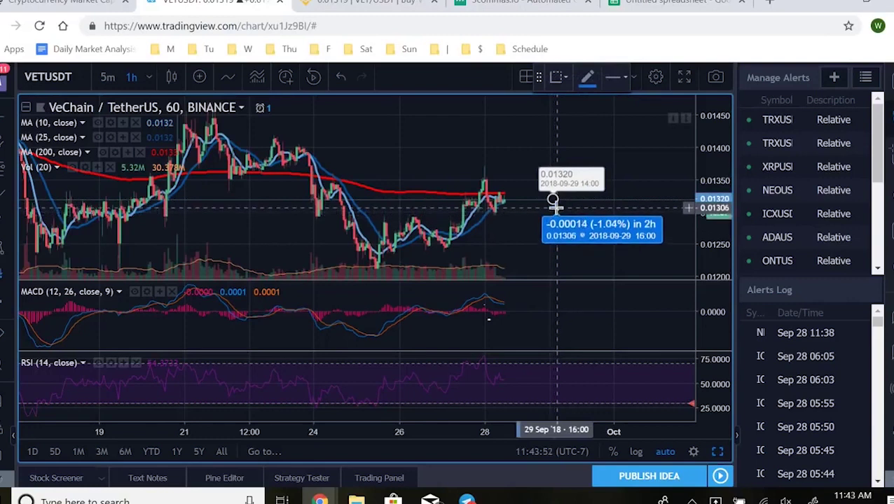
left_click(556, 208)
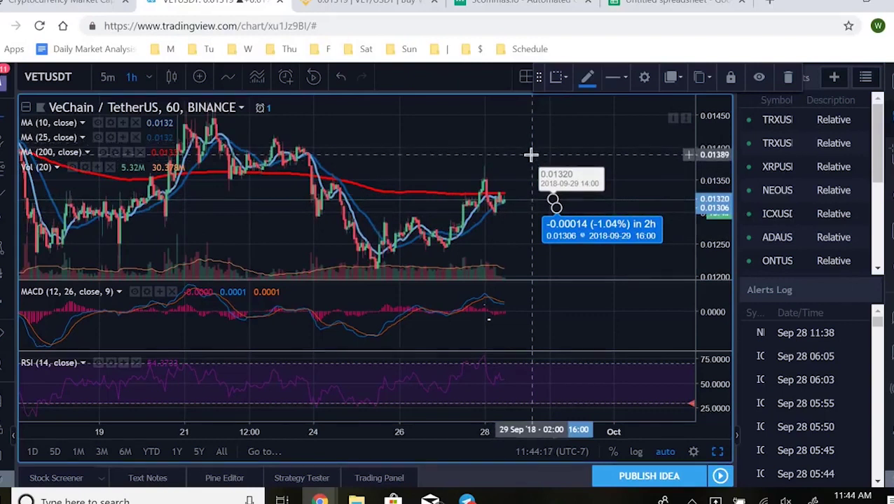
left_click(788, 77)
- Return to 3Commas, examine the stop loss settings and the placed USDT_VET trade, and open the spreadsheet of 1.05 compounding
left_click(526, 5)
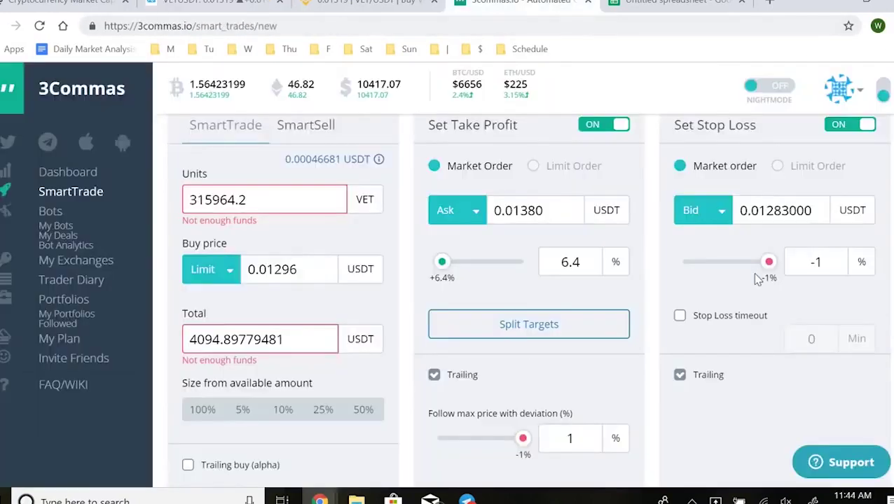
scroll(732, 307, "down", 2)
scroll(729, 308, "up", 2)
scroll(733, 312, "down", 3)
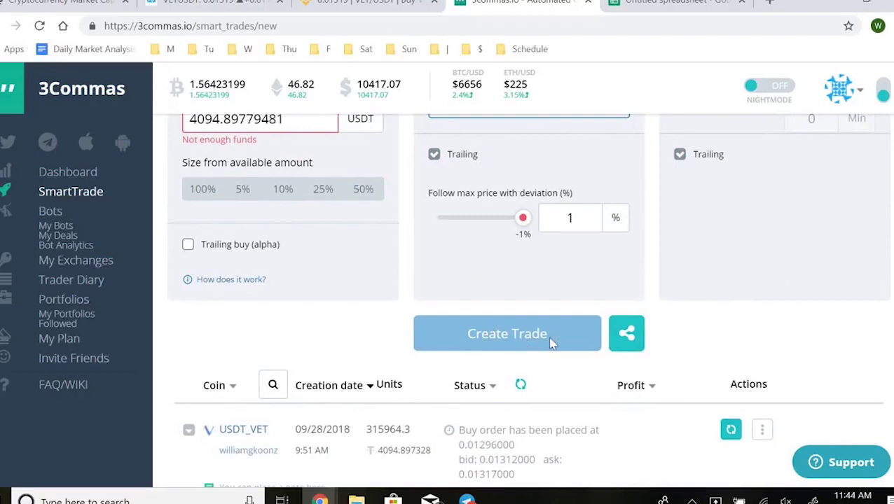
scroll(550, 341, "down", 2)
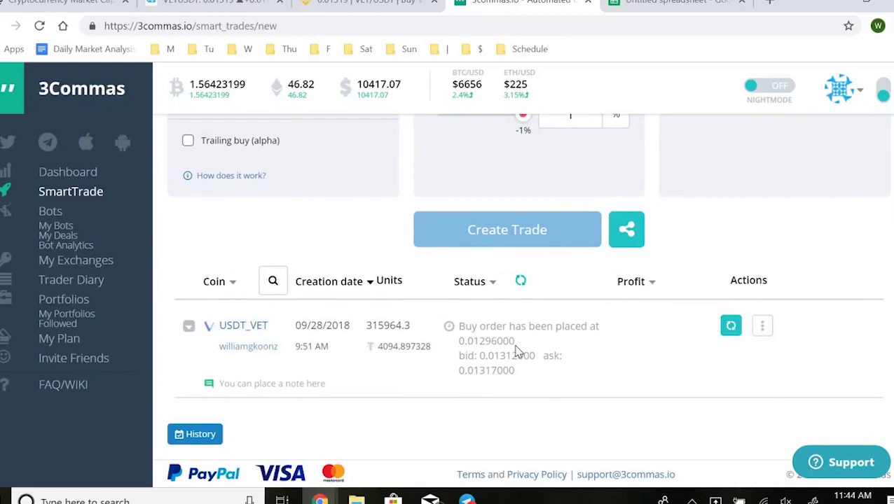
left_click(634, 6)
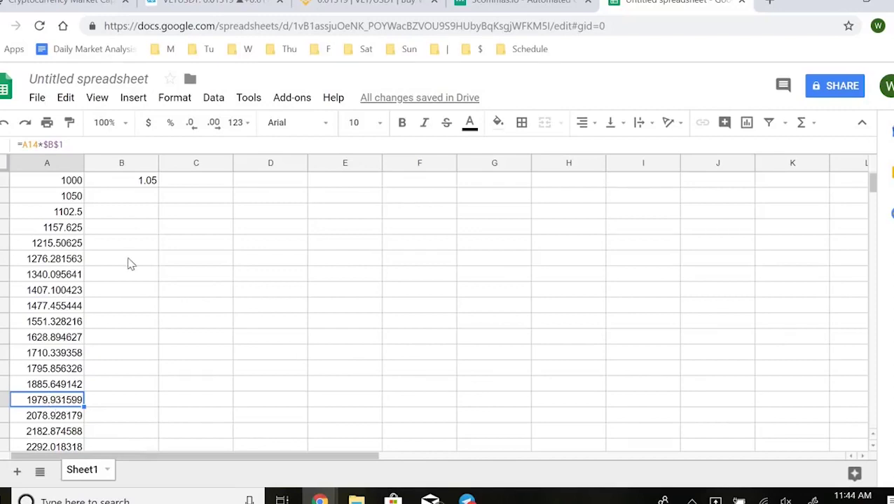
- Switch to TradingView, set the VETUSDT chart to 5 minutes, and measure the rise from 0.01302 to the 28 September peak
left_click(210, 4)
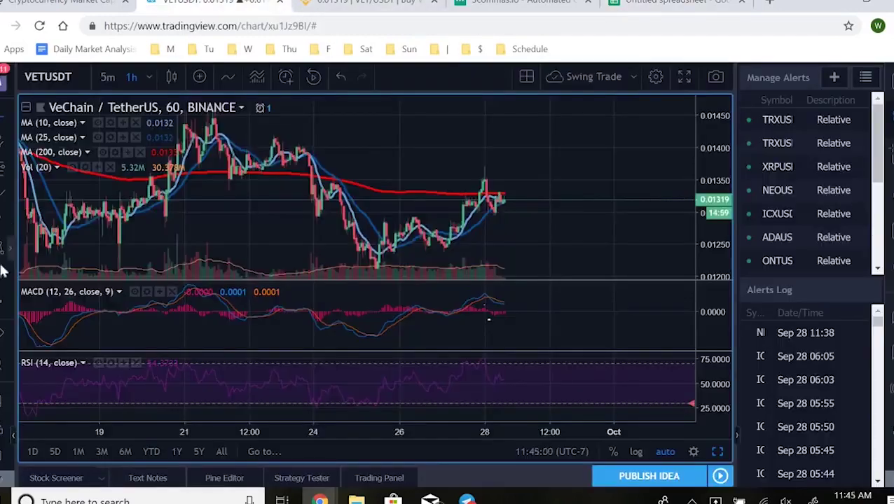
left_click(107, 76)
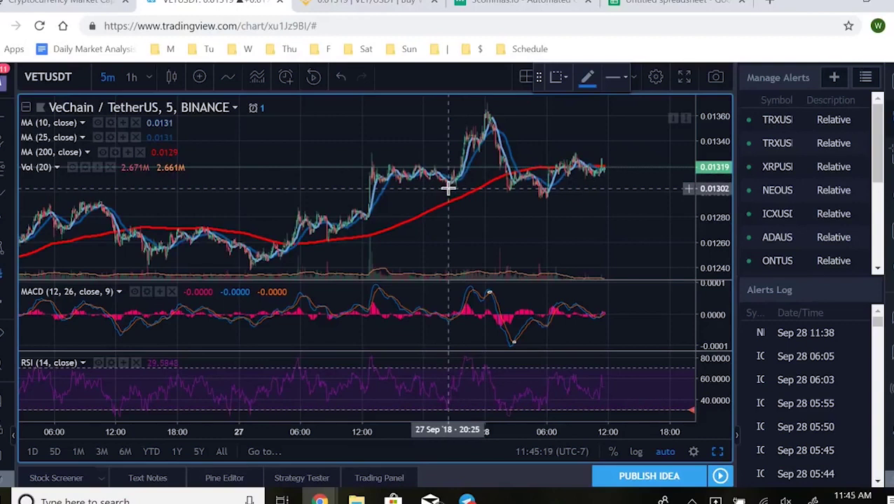
left_click(448, 188, "shift")
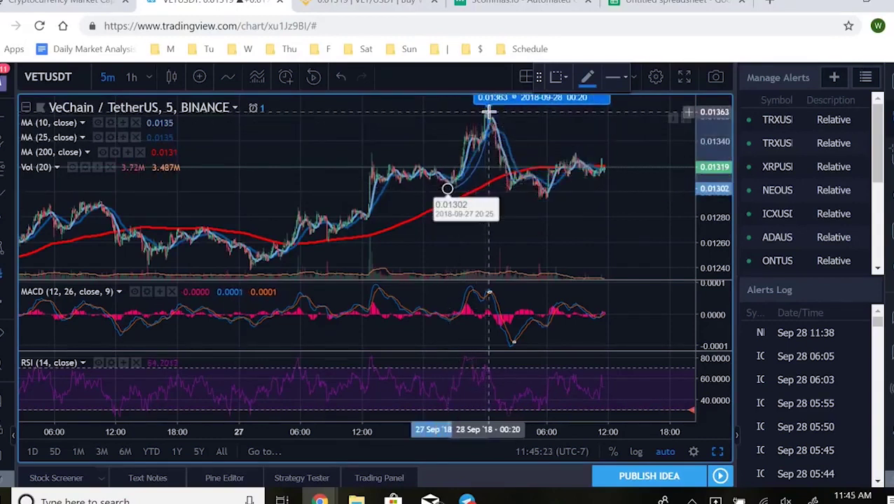
- Move the measurement's start to 0.01303 at 13:25 on 27 September, examine the rise to the peak, and delete the measurement
scroll(544, 140, "down", 5)
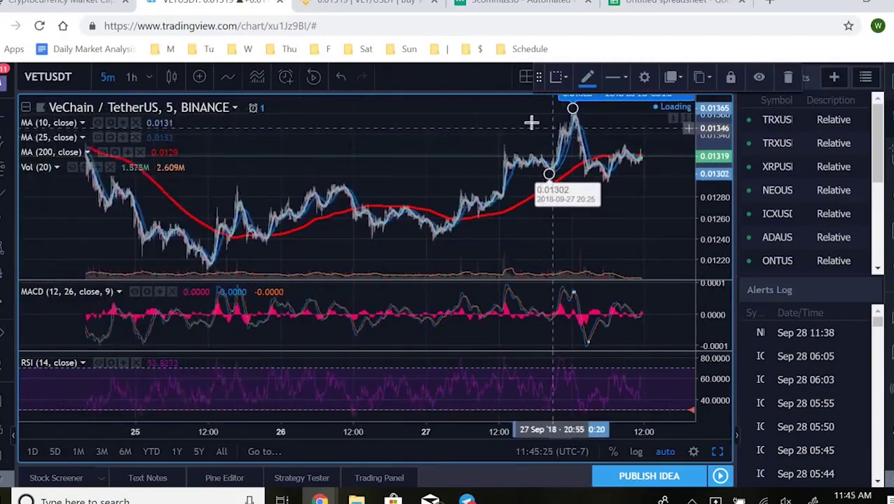
left_click_drag(574, 133, 587, 151)
left_click_drag(470, 153, 441, 154)
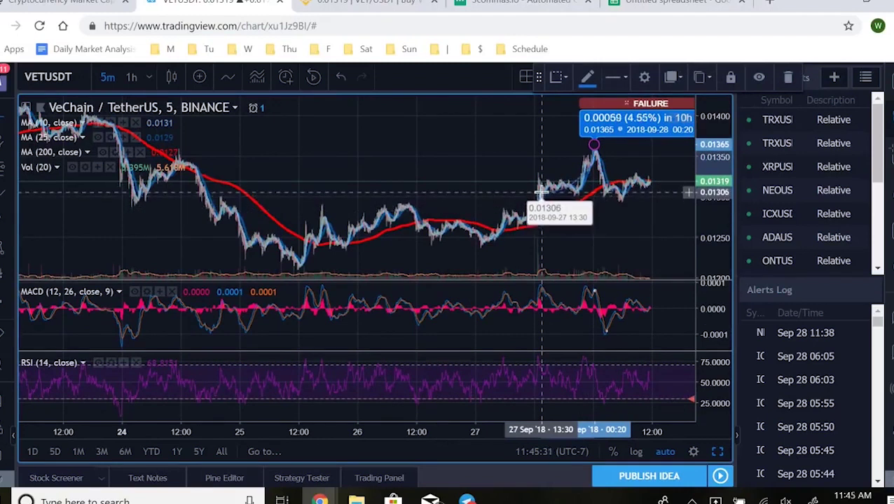
left_click(541, 195)
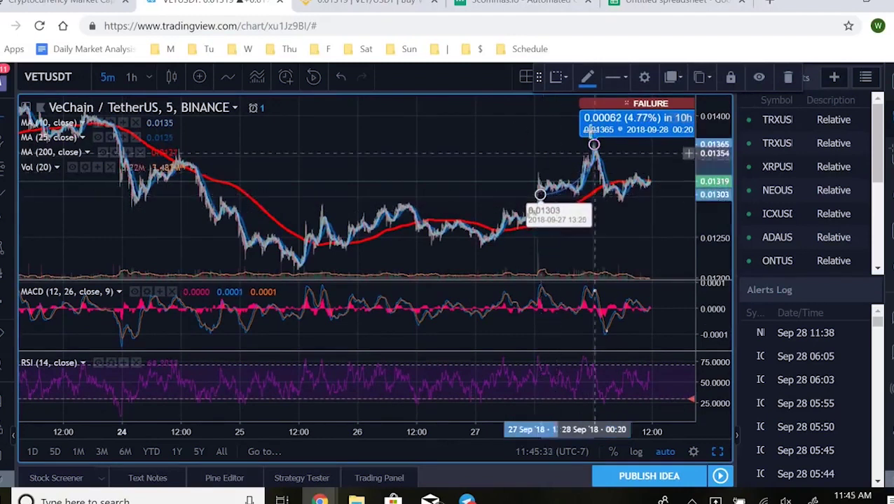
left_click_drag(491, 136, 413, 136)
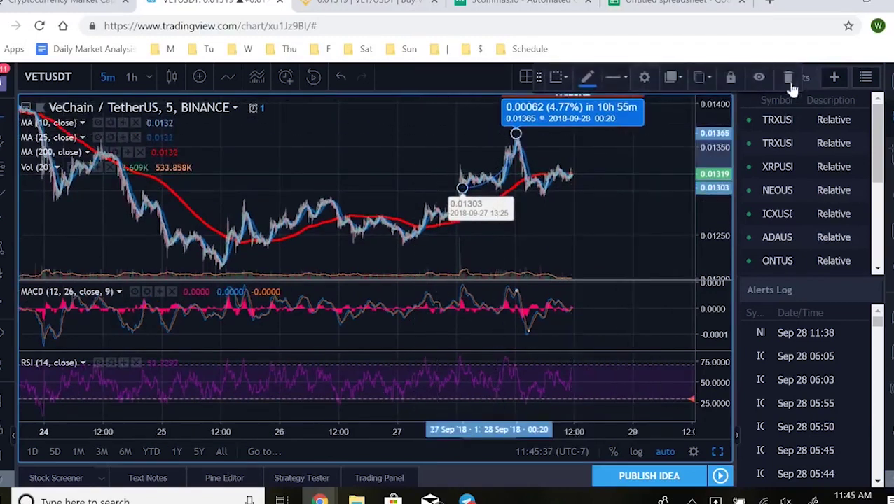
left_click(787, 78)
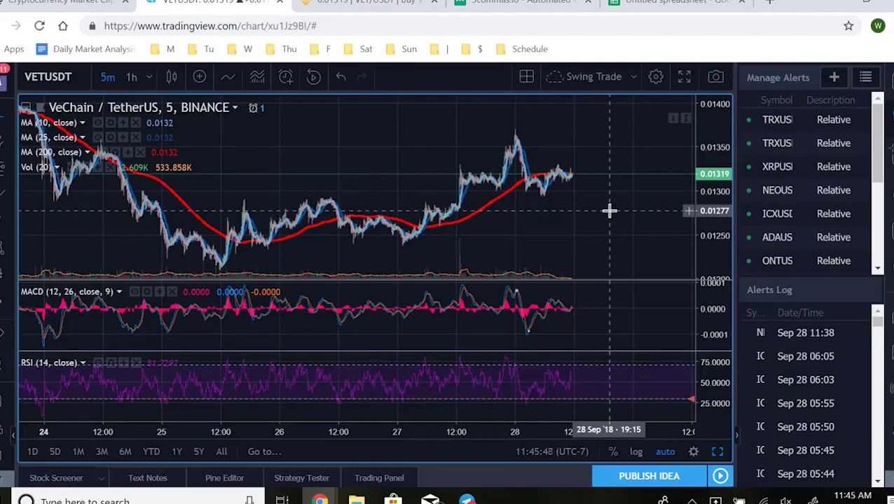
- Revisit the 24-hour volume ranking on CoinMarketCap and return to the VETUSDT chart on TradingView
left_click(63, 2)
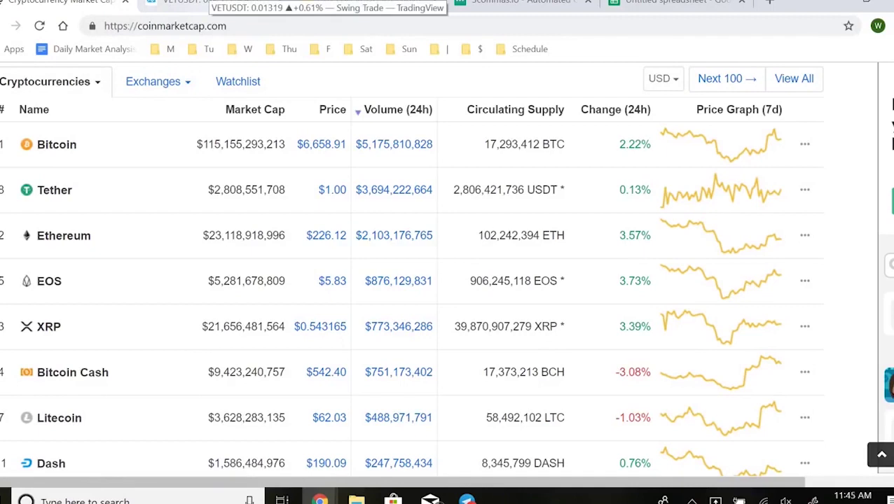
left_click(203, 3)
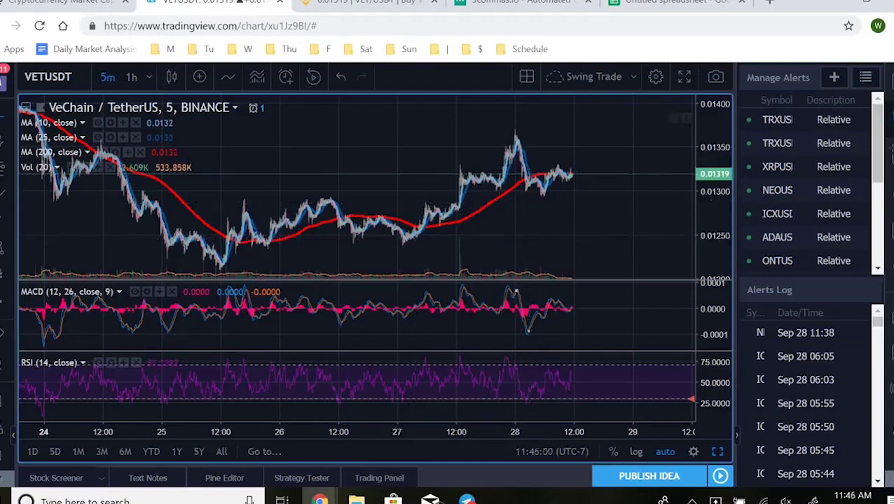
- Switch to Binance, show only the VET sell orders in the order book, and examine the sell walls above the current price
key("ctrl+Tab")
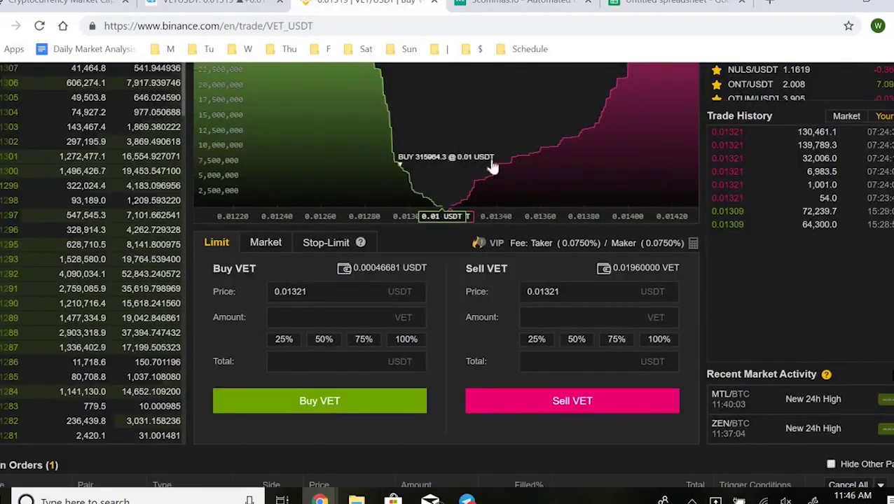
scroll(414, 421, "up", 2)
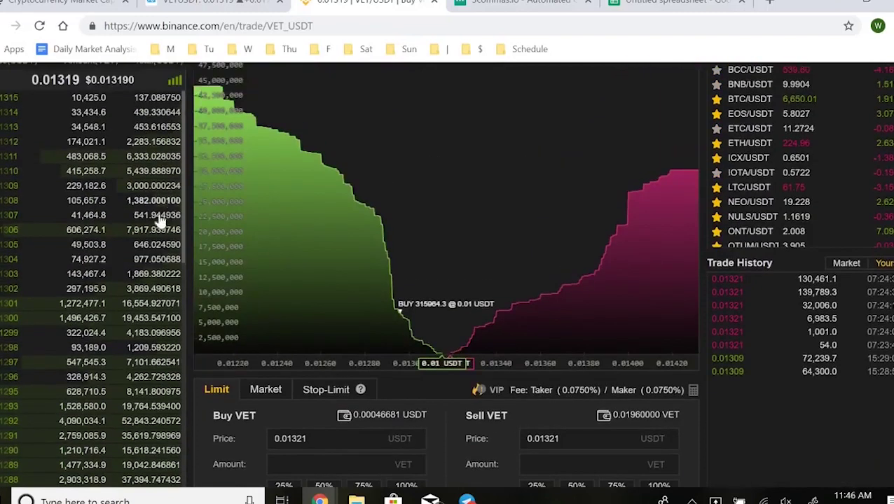
scroll(175, 280, "up", 2)
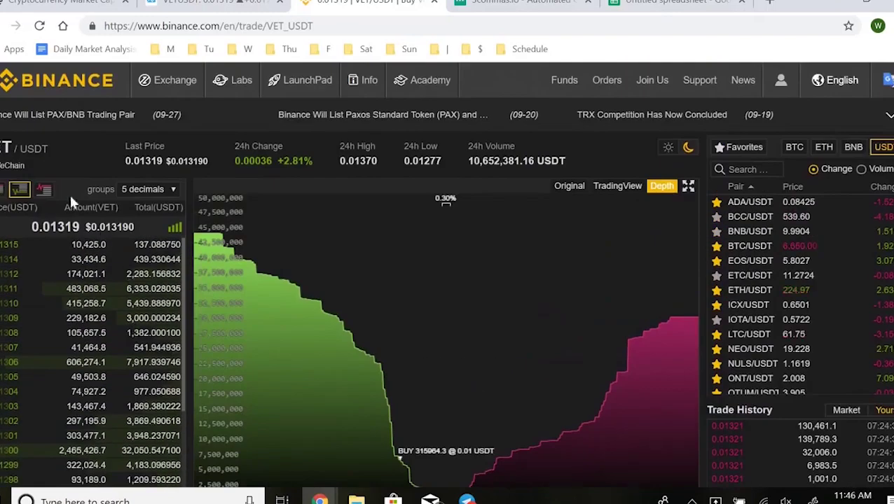
left_click(43, 190)
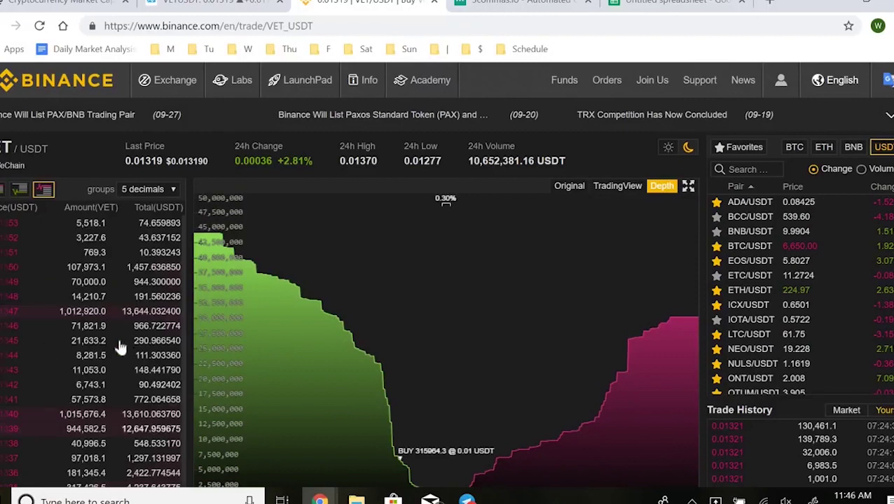
scroll(112, 364, "down", 4)
scroll(135, 350, "up", 4)
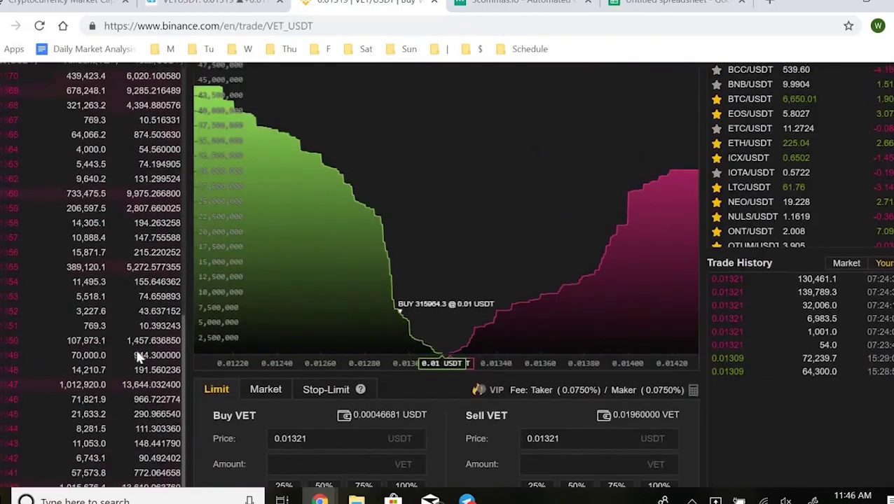
scroll(138, 355, "up", 2)
scroll(231, 475, "up", 3)
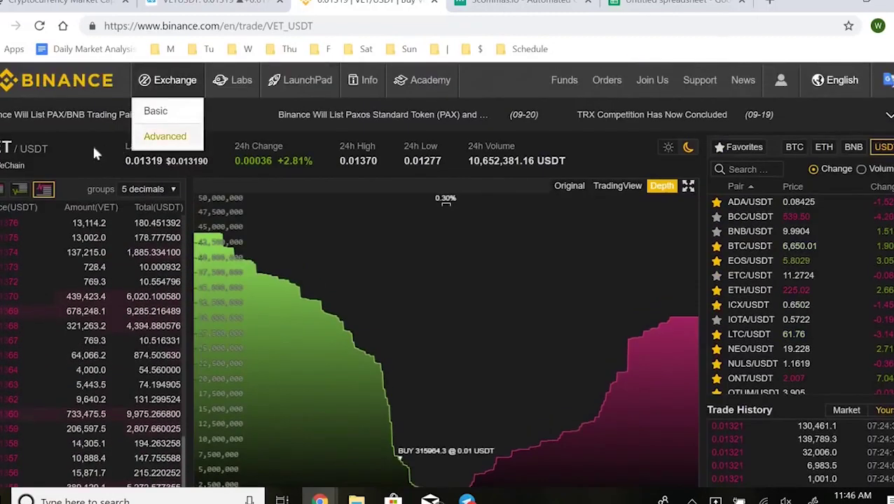